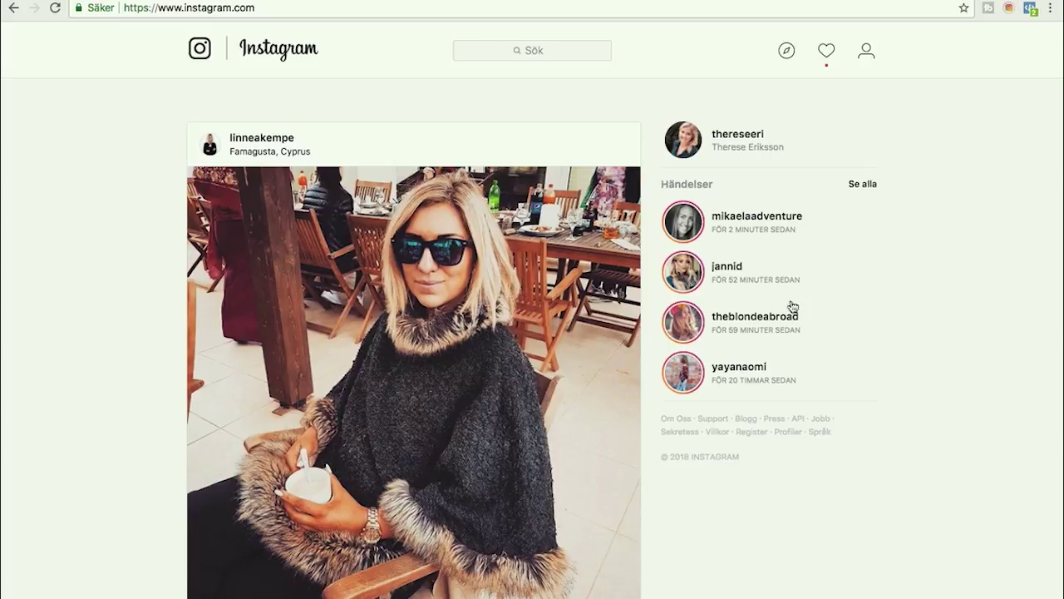
- Open the Chrome IG Story popup to list the live video replay and six friends' stories
{"action": "left_click", "coordinate": [1010, 10]}
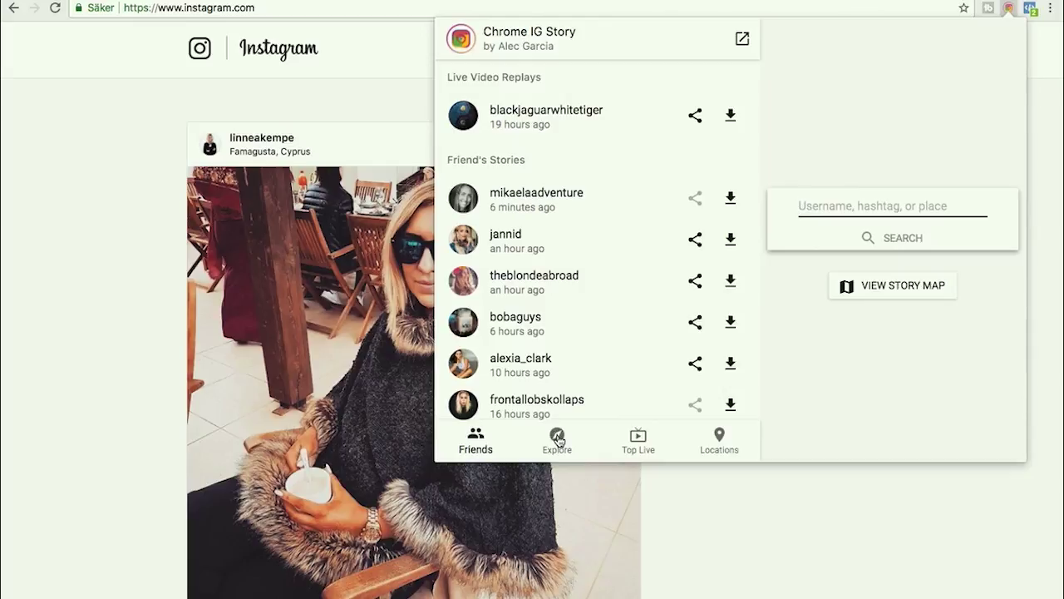
- Browse the Top Live streams and the Location Stories list, then close the IG Story popup
{"action": "left_click", "coordinate": [636, 441]}
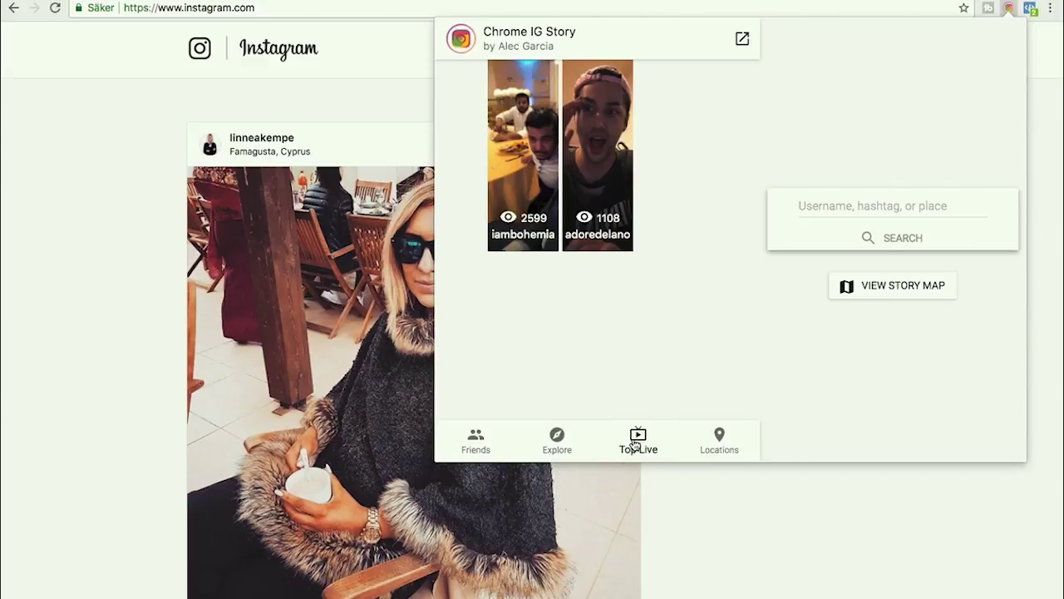
{"action": "left_click", "coordinate": [720, 439]}
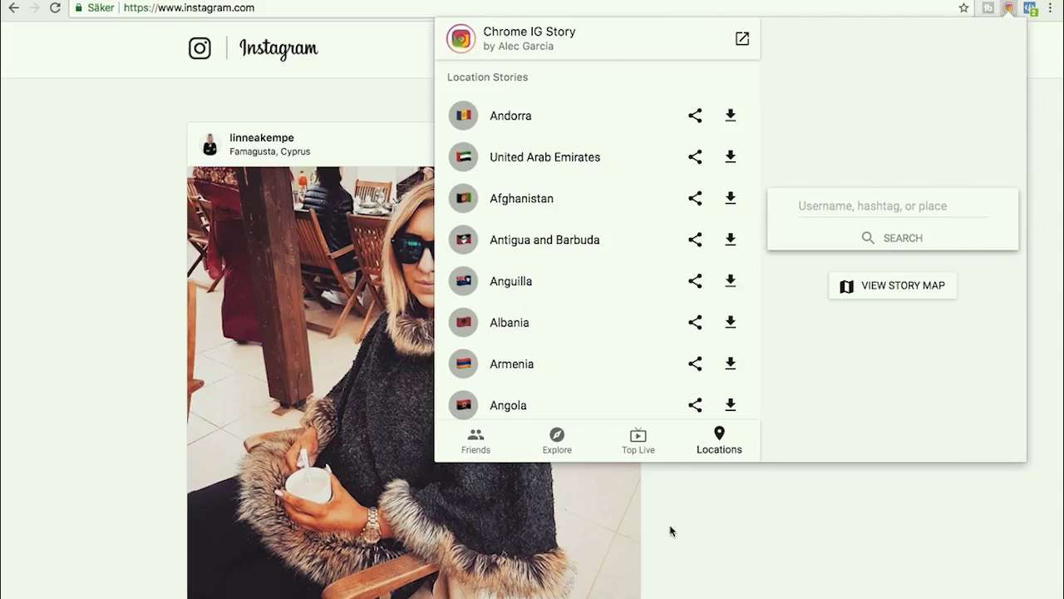
{"action": "left_click", "coordinate": [1009, 9]}
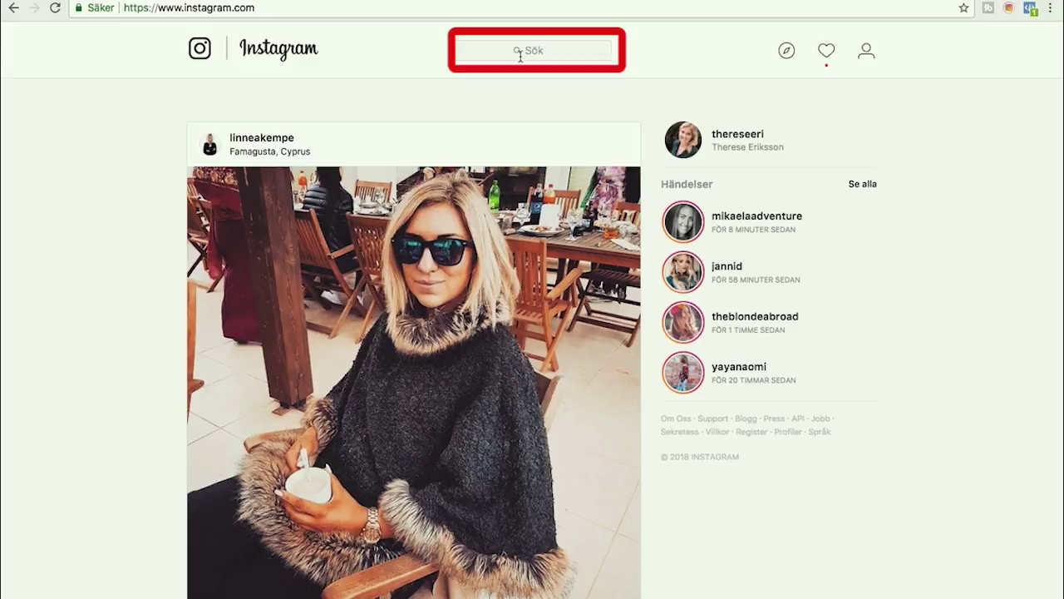
- Go to the Explore page and scroll through the suggested people and the explore post grid
{"action": "left_click", "coordinate": [520, 50]}
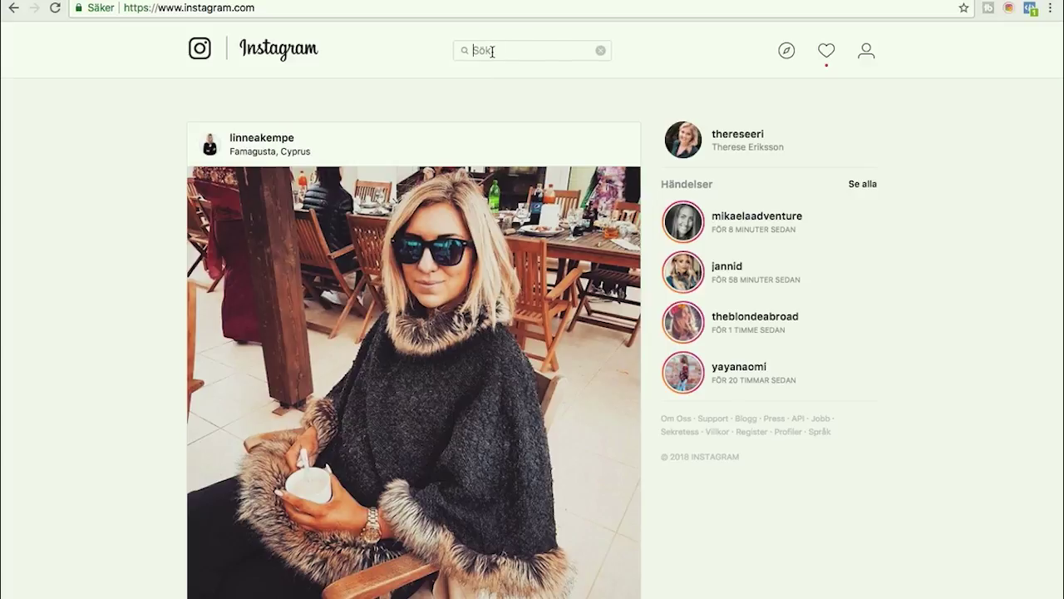
{"action": "left_click", "coordinate": [787, 54]}
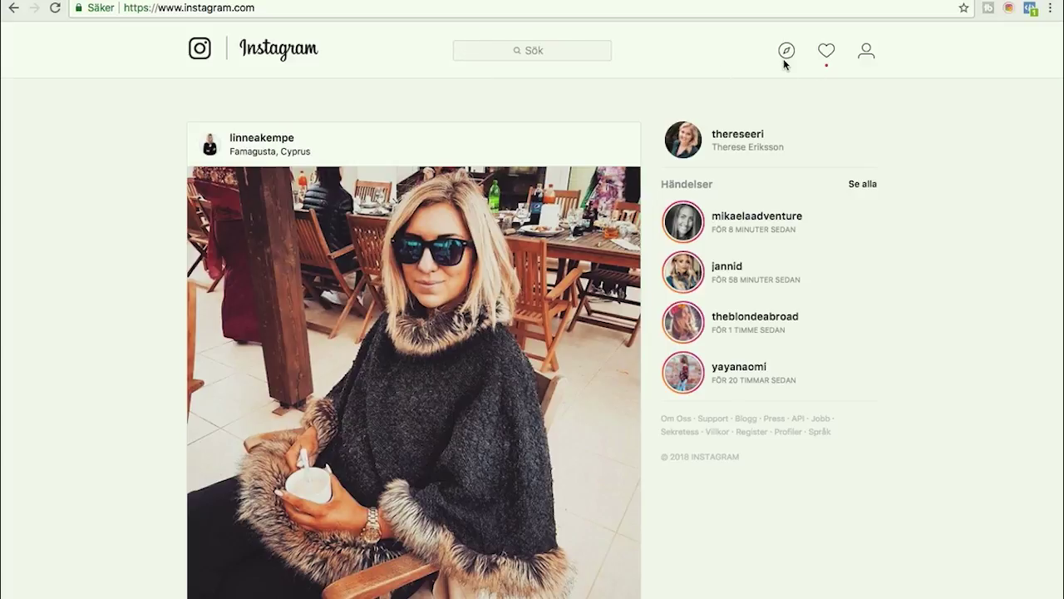
{"action": "left_click", "coordinate": [787, 56]}
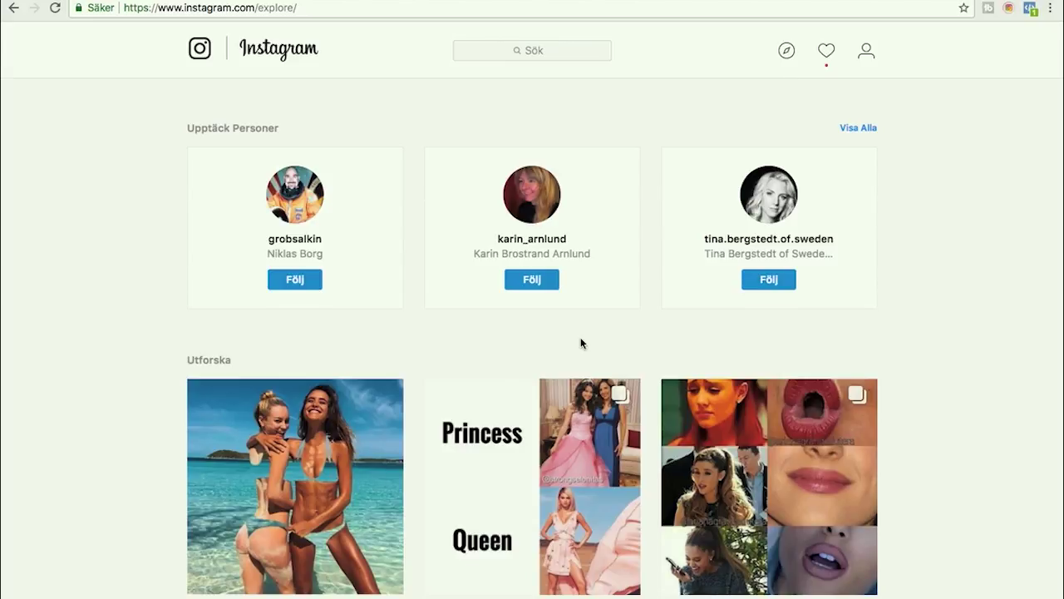
{"action": "scroll", "coordinate": [581, 343], "scroll_direction": "down", "scroll_amount": 5}
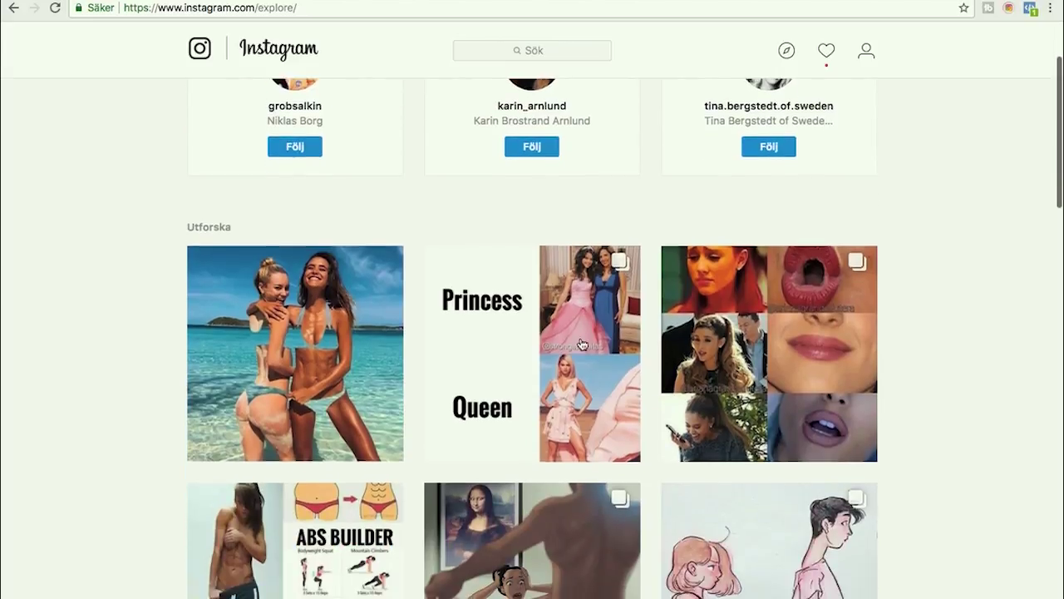
{"action": "scroll", "coordinate": [582, 344], "scroll_direction": "down", "scroll_amount": 3}
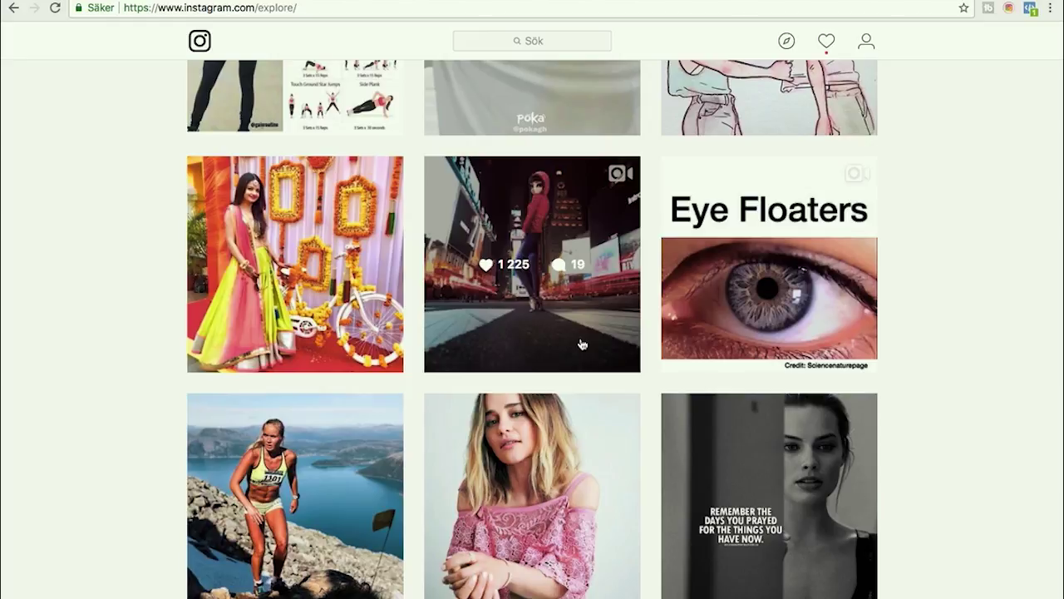
{"action": "scroll", "coordinate": [581, 344], "scroll_direction": "down", "scroll_amount": 2}
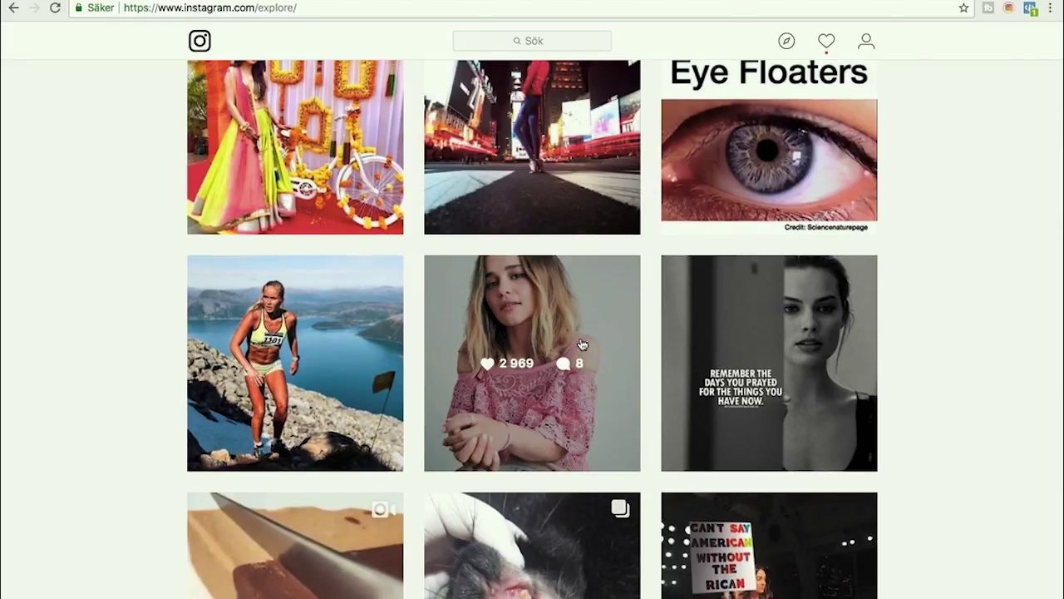
{"action": "scroll", "coordinate": [582, 343], "scroll_direction": "down", "scroll_amount": 3}
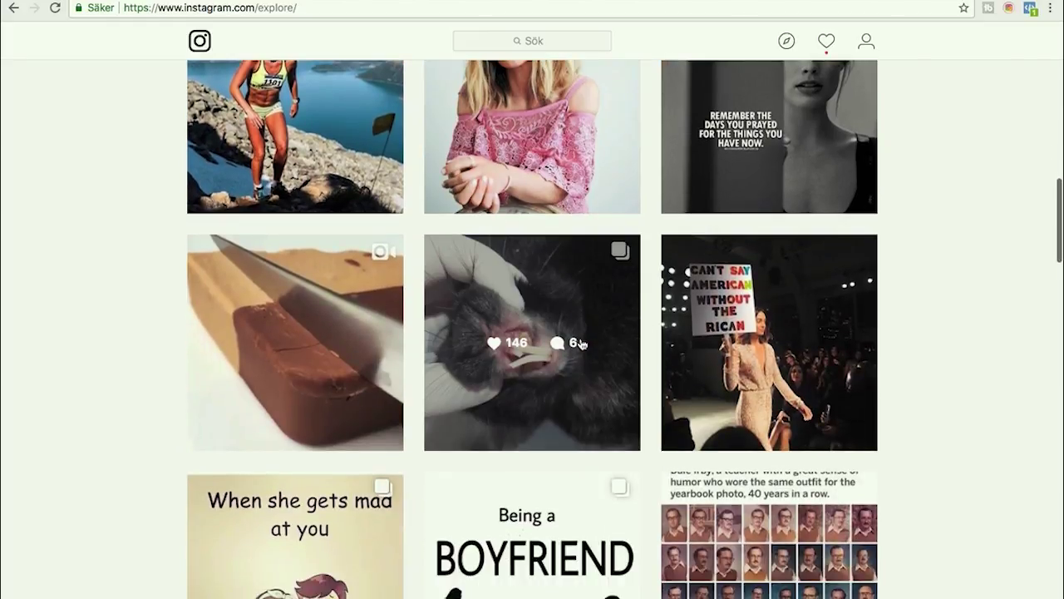
{"action": "scroll", "coordinate": [581, 343], "scroll_direction": "down", "scroll_amount": 2}
{"action": "scroll", "coordinate": [581, 344], "scroll_direction": "down", "scroll_amount": 3}
{"action": "scroll", "coordinate": [581, 344], "scroll_direction": "up", "scroll_amount": 15}
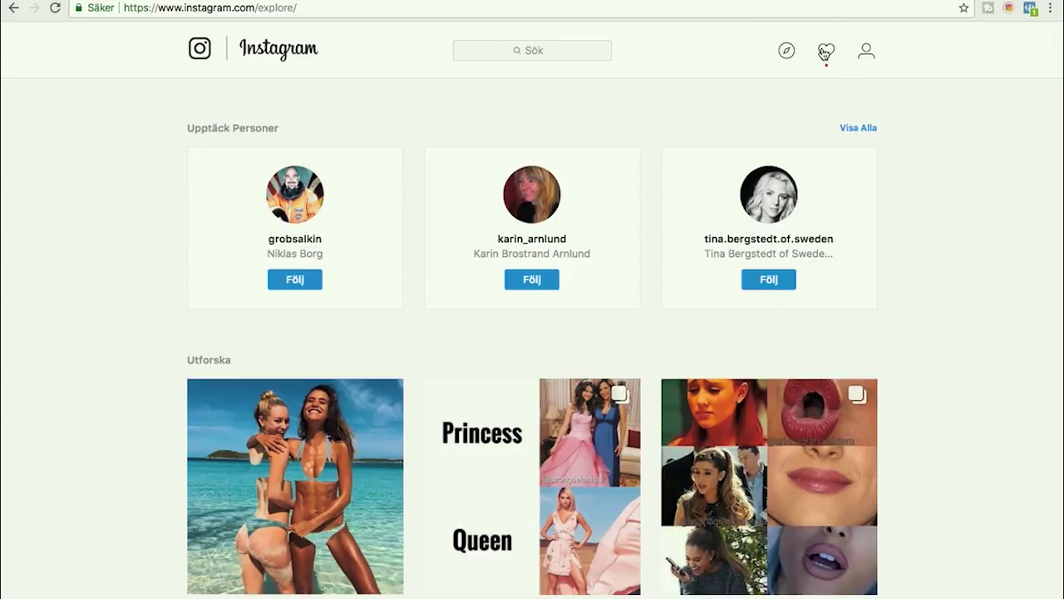
- Open the Västerås, Sweden post from its comment notification and scroll its comment thread
{"action": "left_click", "coordinate": [824, 53]}
{"action": "left_click", "coordinate": [827, 50]}
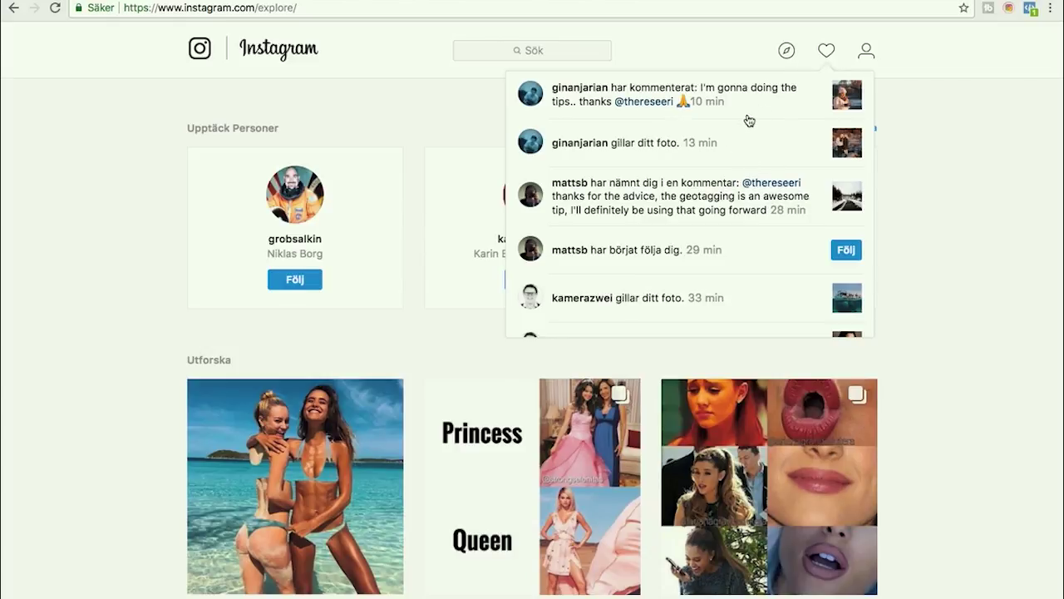
{"action": "left_click", "coordinate": [613, 154]}
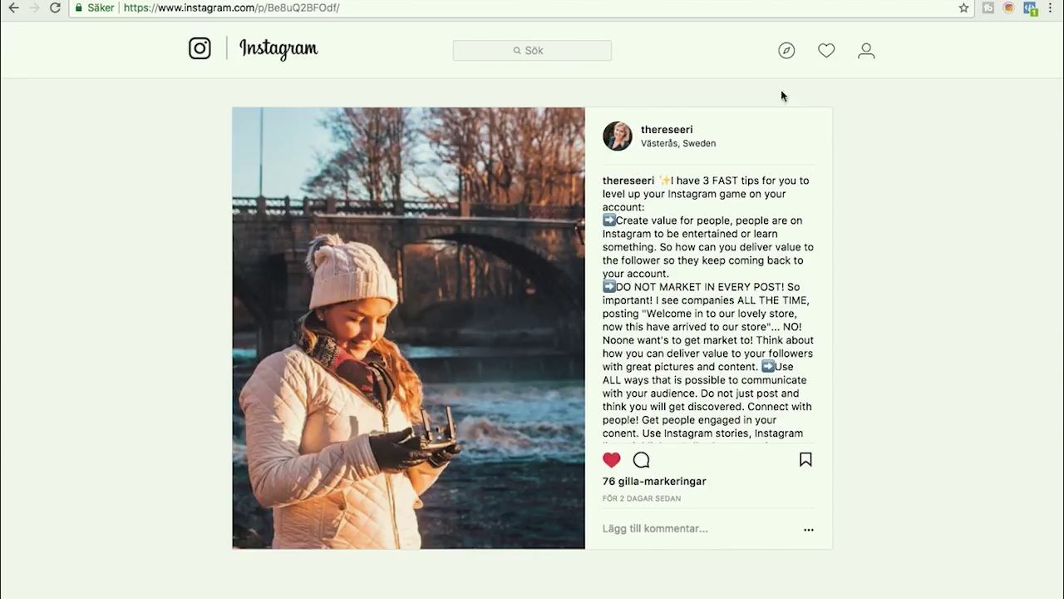
{"action": "scroll", "coordinate": [695, 384], "scroll_direction": "down", "scroll_amount": 2}
{"action": "scroll", "coordinate": [695, 384], "scroll_direction": "down", "scroll_amount": 10}
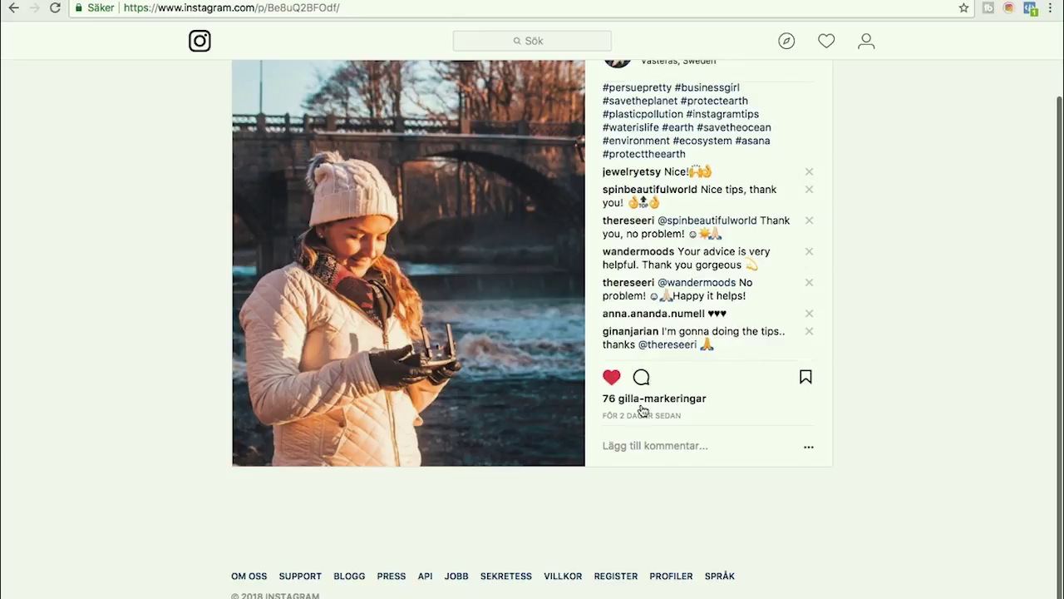
- Reply by mentioning the commenter's username, then save and unsave the post
{"action": "left_click", "coordinate": [620, 446]}
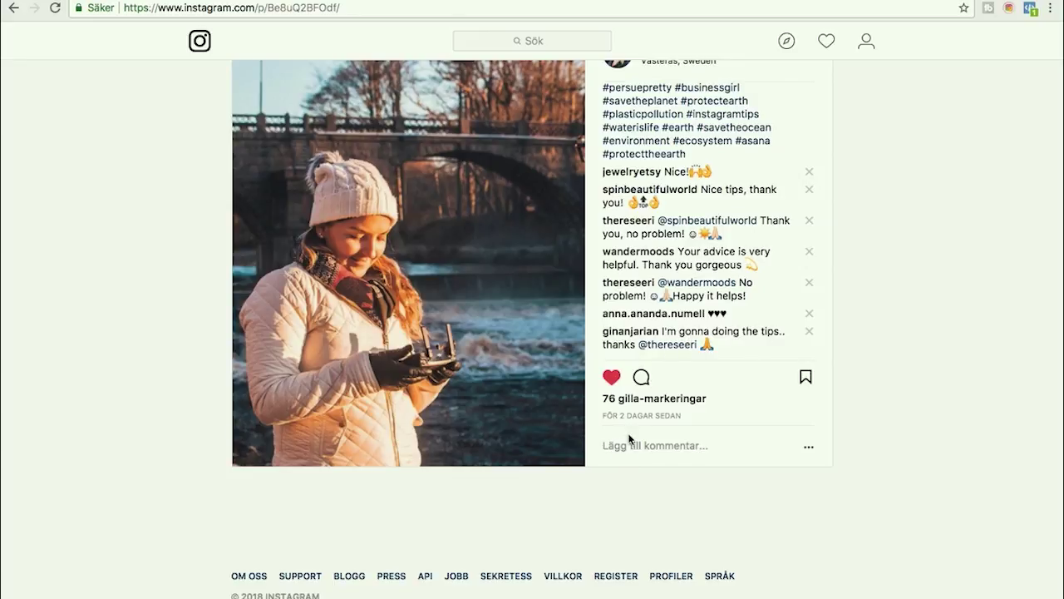
{"action": "type", "text": "@ginanjarian"}
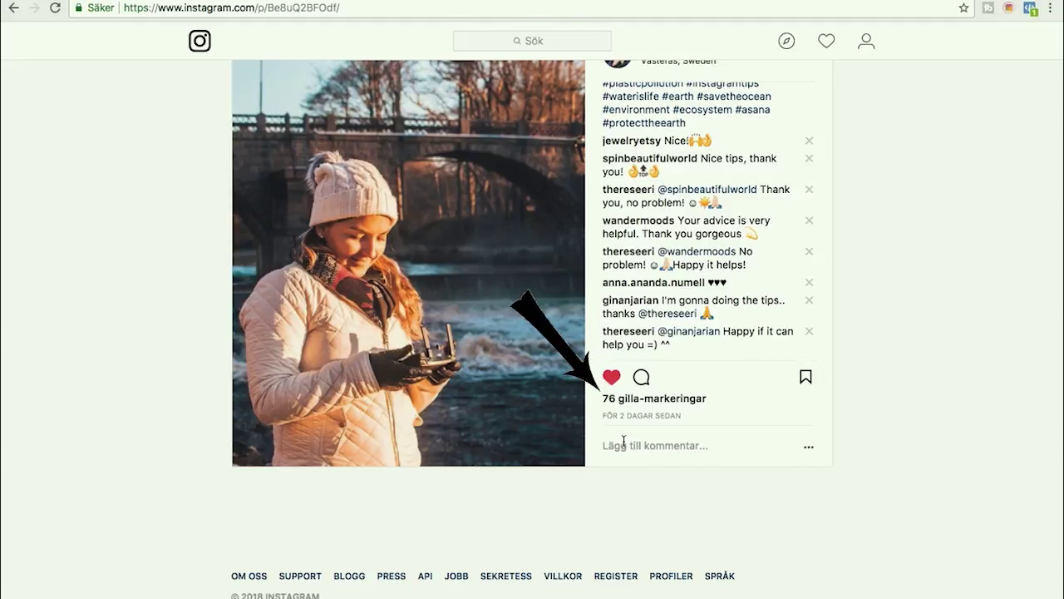
{"action": "left_click", "coordinate": [806, 378]}
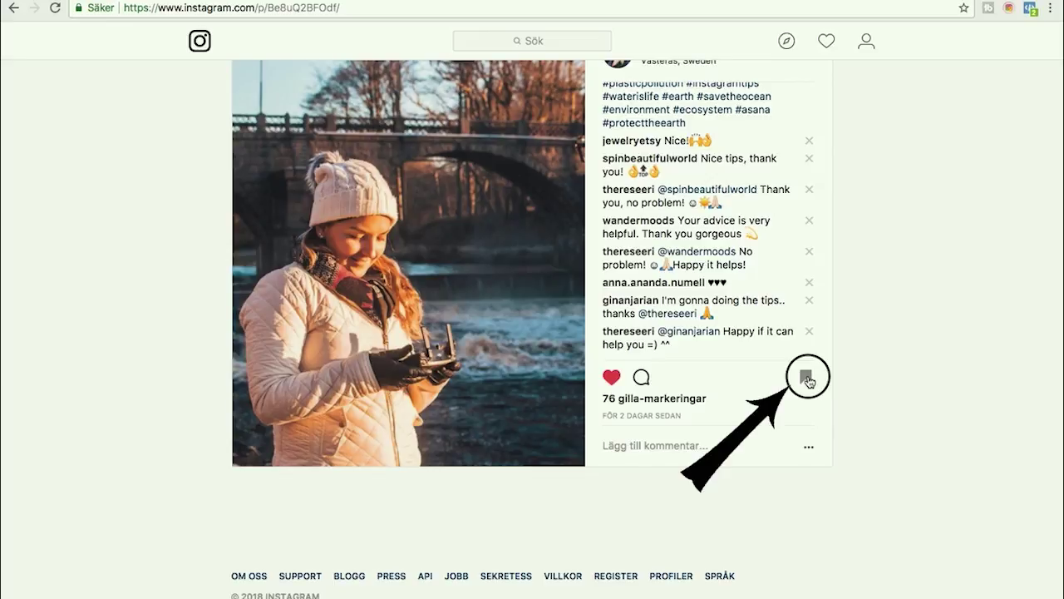
{"action": "left_click", "coordinate": [808, 381]}
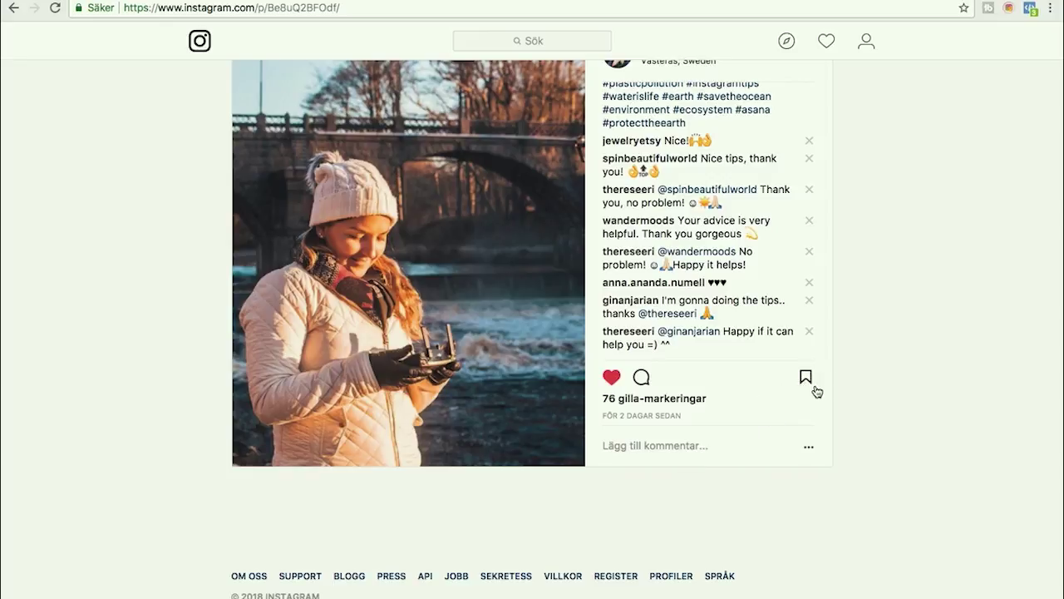
{"action": "scroll", "coordinate": [843, 305], "scroll_direction": "up", "scroll_amount": 2}
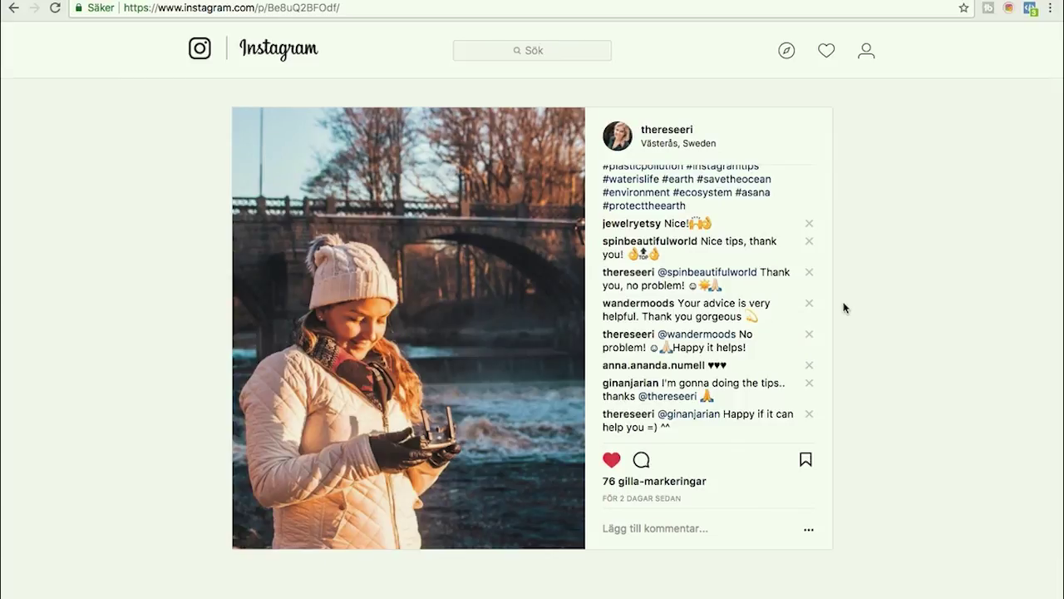
- Open your profile and switch to the SPARAT tab to view the private grid of saved posts
{"action": "left_click", "coordinate": [866, 53]}
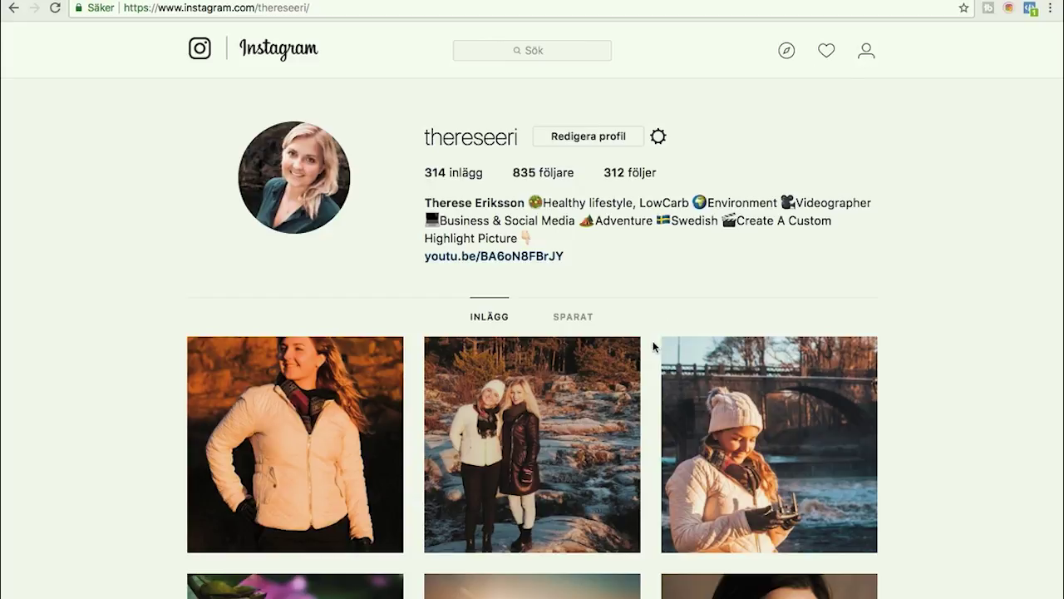
{"action": "scroll", "coordinate": [619, 402], "scroll_direction": "down", "scroll_amount": 5}
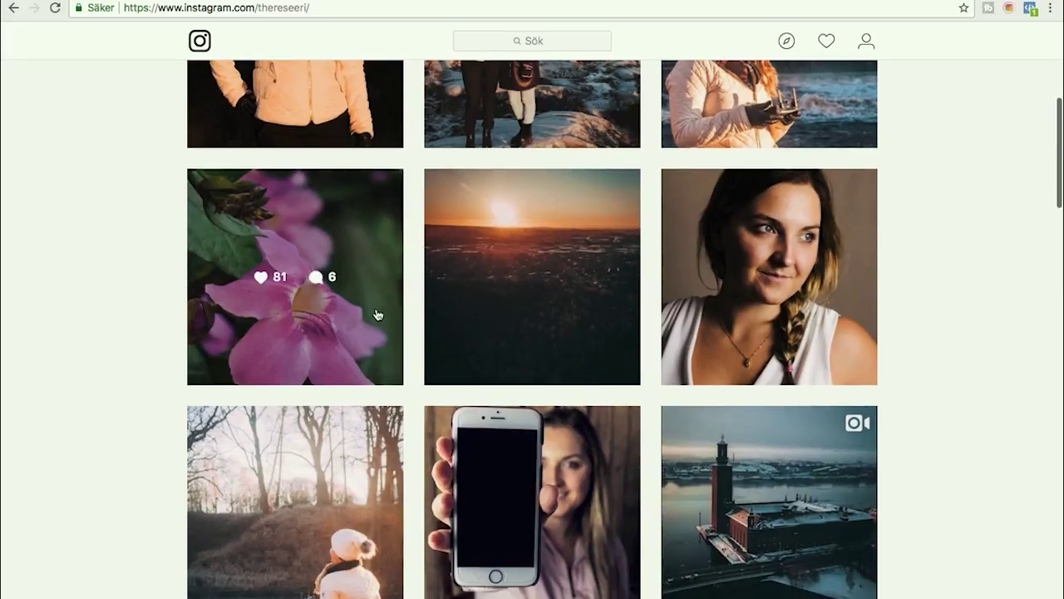
{"action": "scroll", "coordinate": [670, 318], "scroll_direction": "up", "scroll_amount": 5}
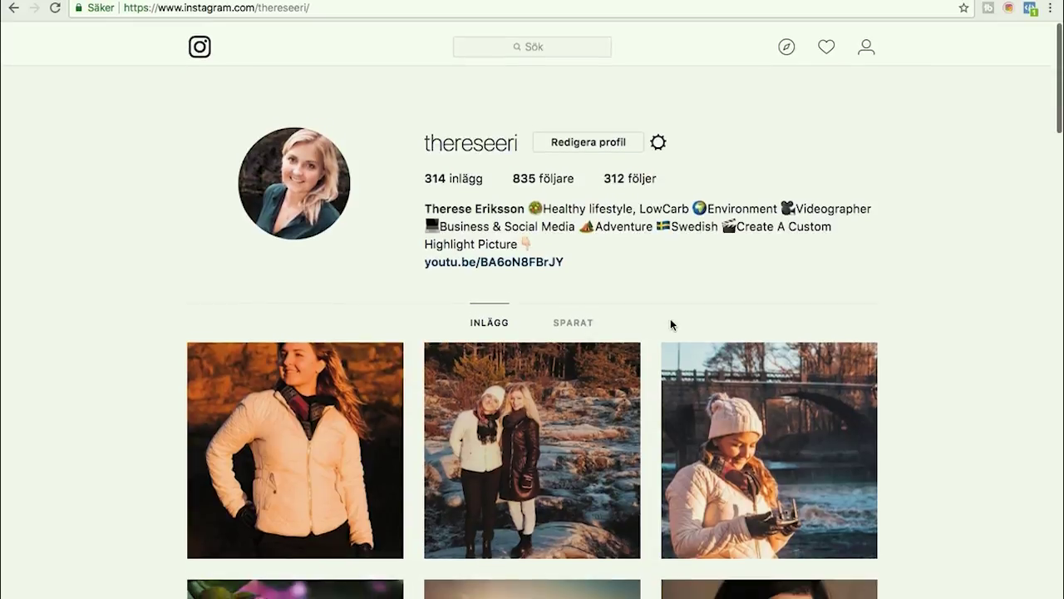
{"action": "left_click", "coordinate": [574, 317]}
{"action": "scroll", "coordinate": [574, 319], "scroll_direction": "down", "scroll_amount": 3}
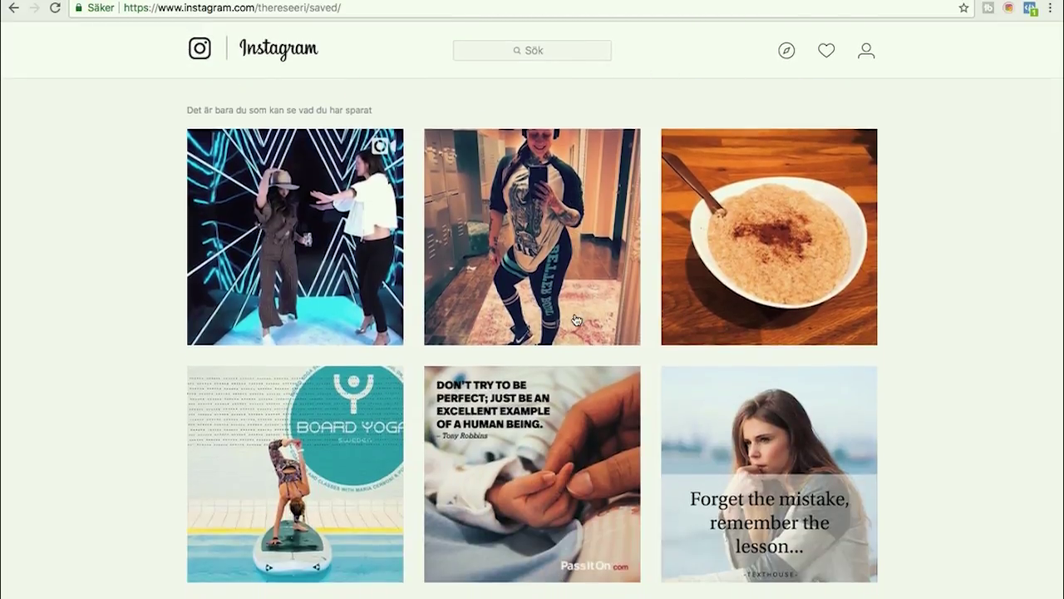
{"action": "scroll", "coordinate": [599, 249], "scroll_direction": "up", "scroll_amount": 3}
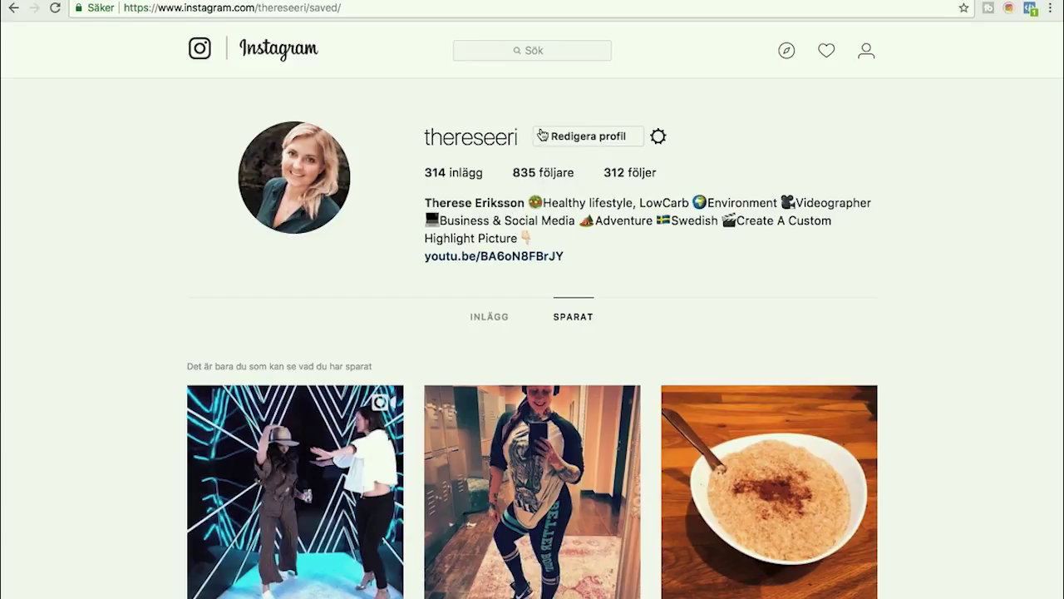
- Open Redigera profil to show the name, username, website and biography settings
{"action": "left_click", "coordinate": [583, 143]}
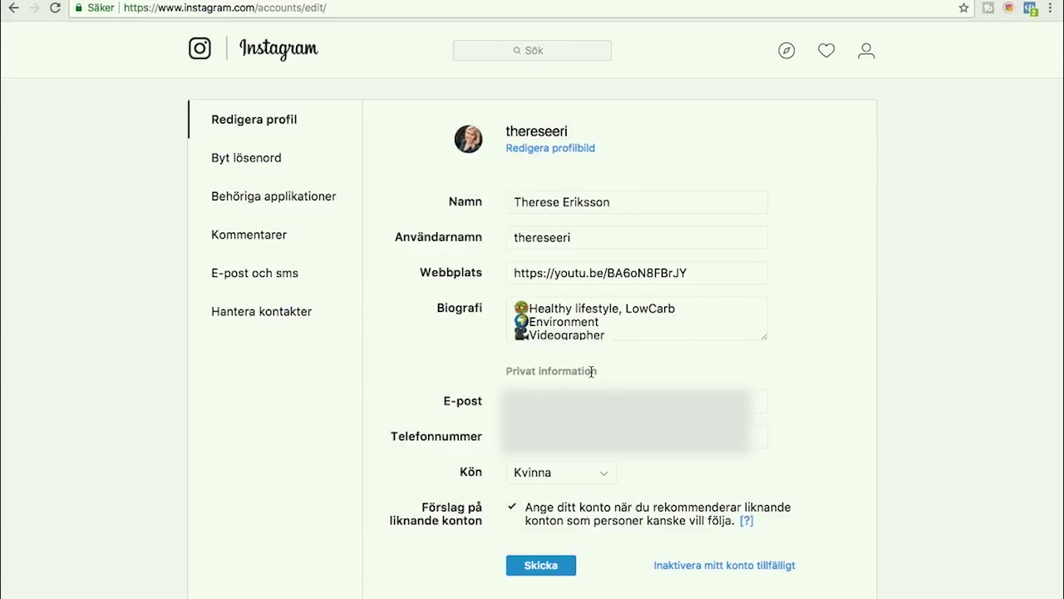
{"action": "scroll", "coordinate": [612, 313], "scroll_direction": "up", "scroll_amount": 1}
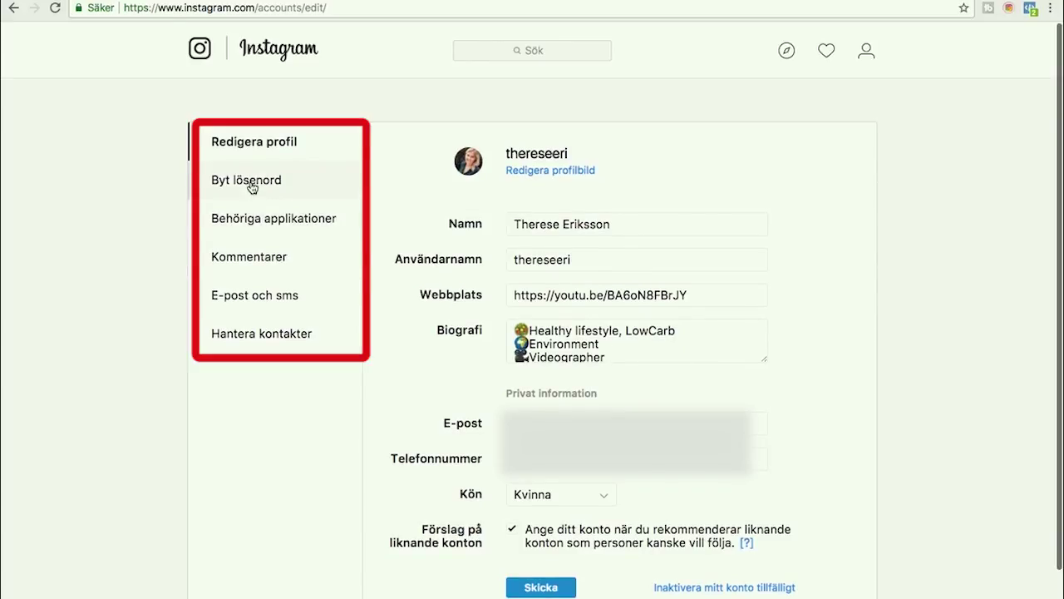
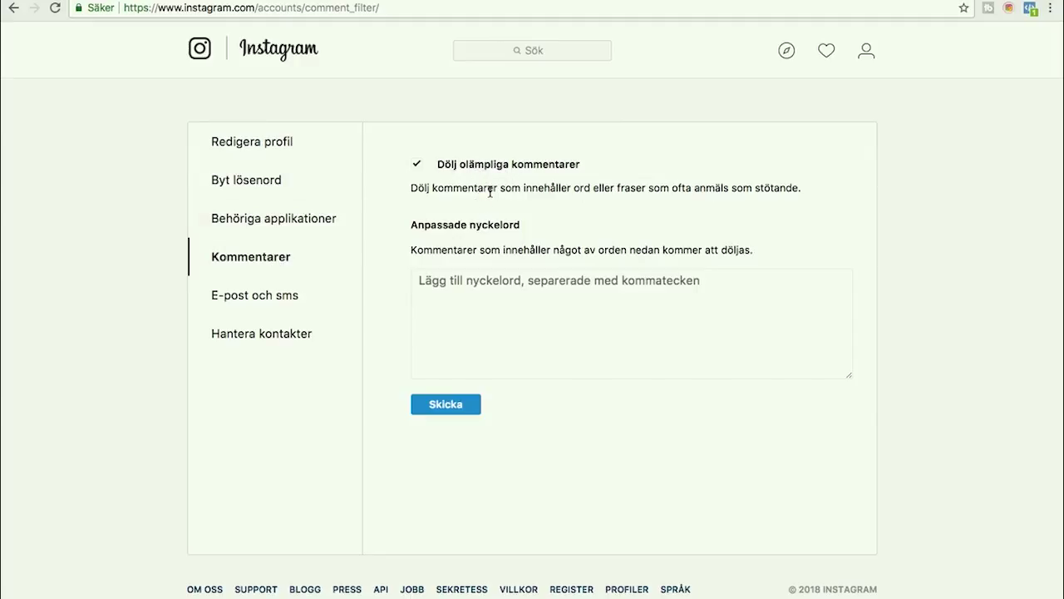
- Enter 'follow for follow,' as a custom keyword whose comments get hidden
{"action": "left_click", "coordinate": [436, 296]}
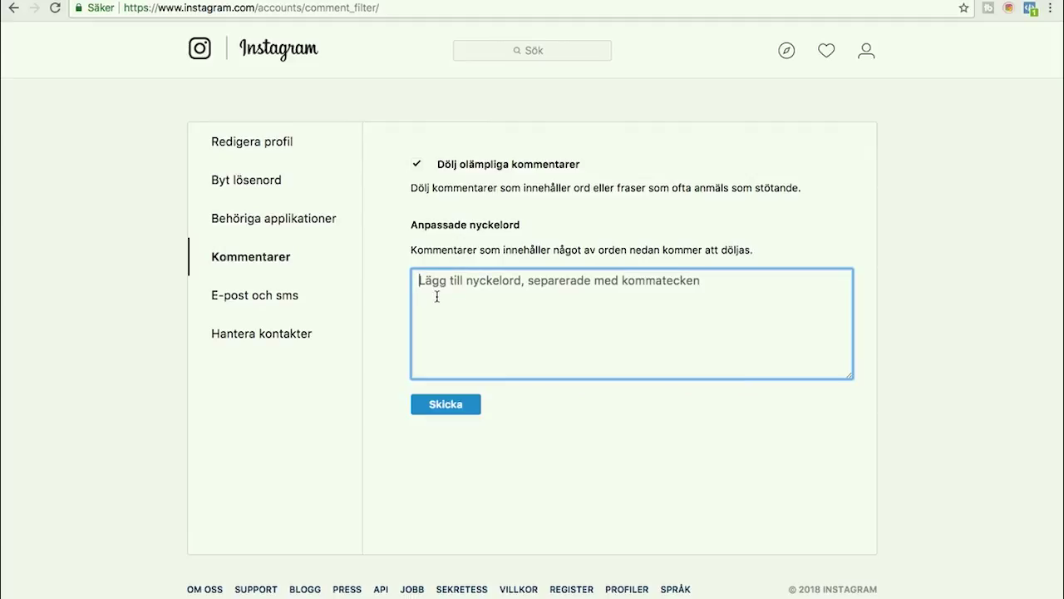
{"action": "type", "text": "fol"}
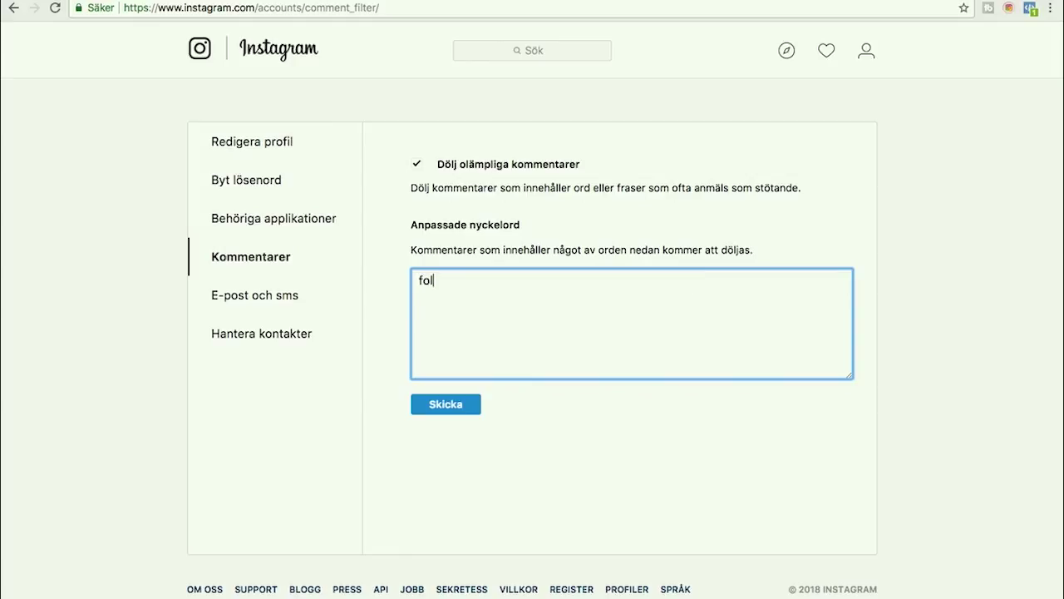
{"action": "type", "text": "low for follow,"}
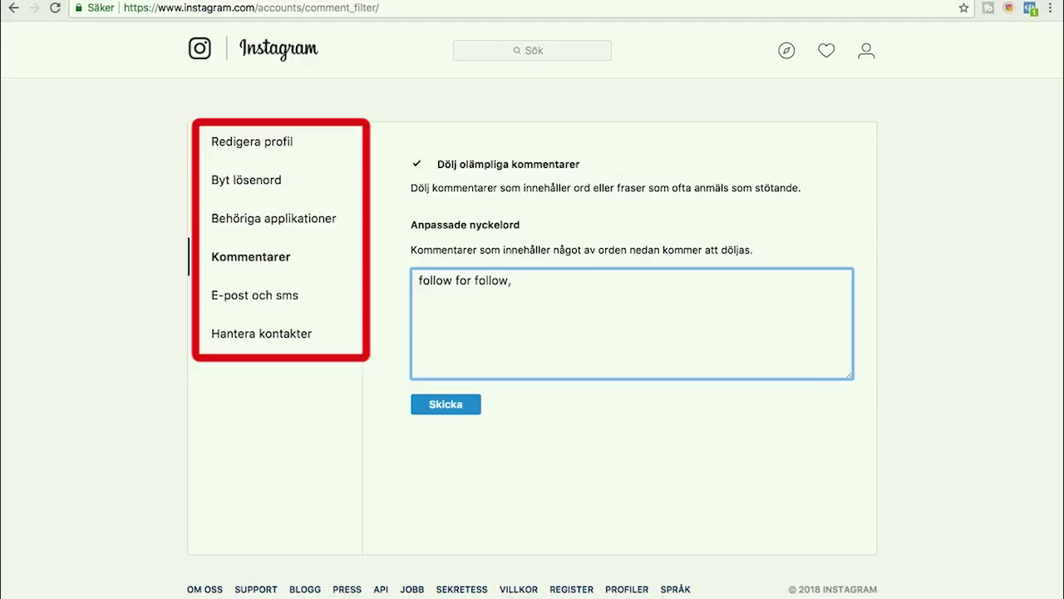
{"action": "type", "text": "like my"}
{"action": "key", "text": "BackSpace"}
{"action": "key", "text": "BackSpace"}
{"action": "key", "text": "BackSpace"}
{"action": "key", "text": "BackSpace"}
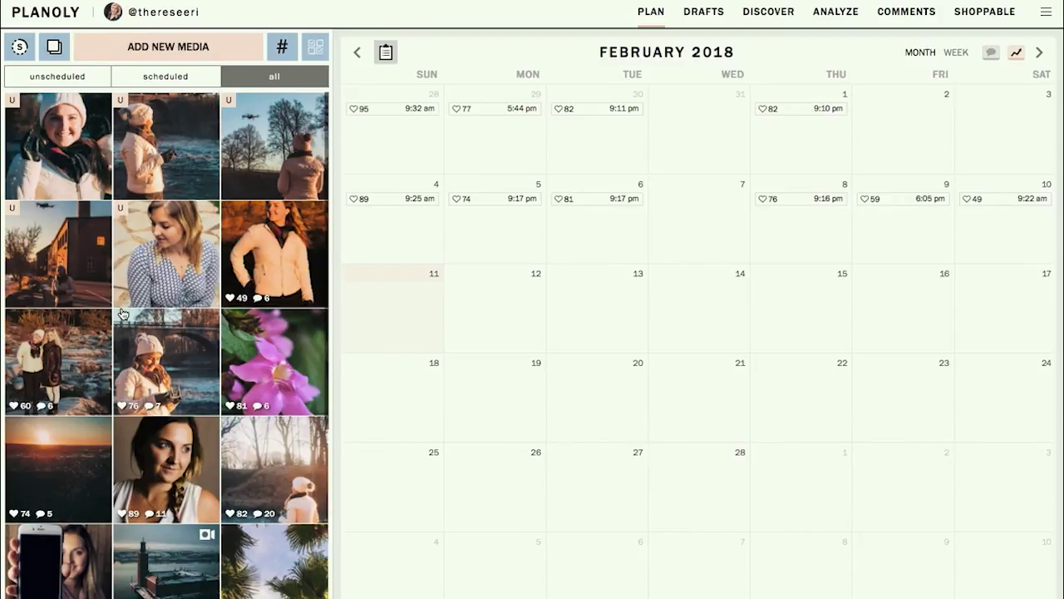
- Drag IMG_2386.jpg from the LaCie drive folder into Planoly's media grid
{"action": "scroll", "coordinate": [122, 313], "scroll_direction": "down", "scroll_amount": 4}
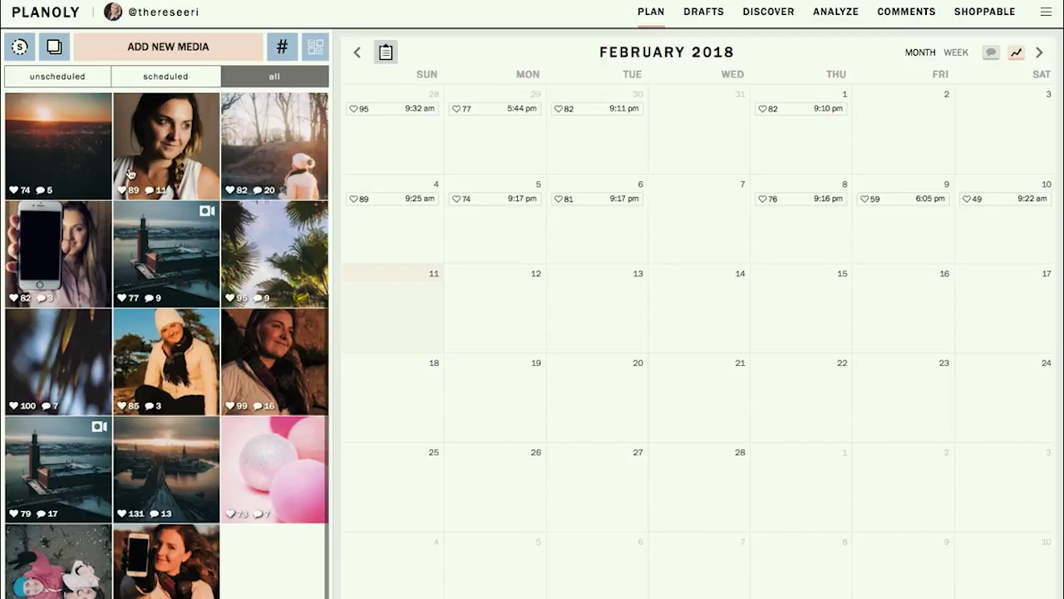
{"action": "scroll", "coordinate": [244, 182], "scroll_direction": "up", "scroll_amount": 4}
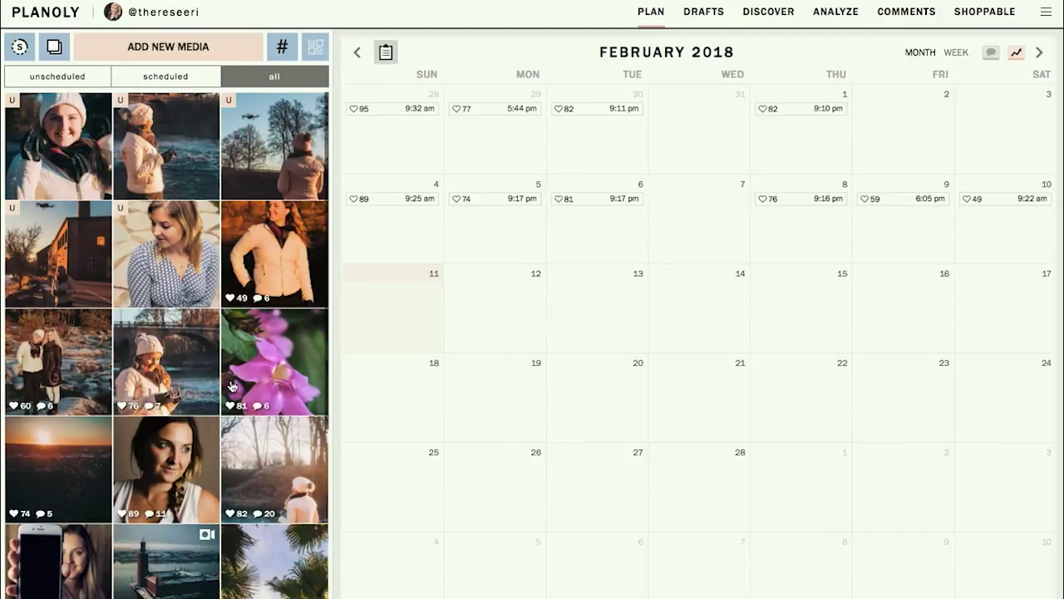
{"action": "mouse_move", "coordinate": [152, 271]}
{"action": "mouse_move", "coordinate": [51, 261]}
{"action": "mouse_move", "coordinate": [90, 230]}
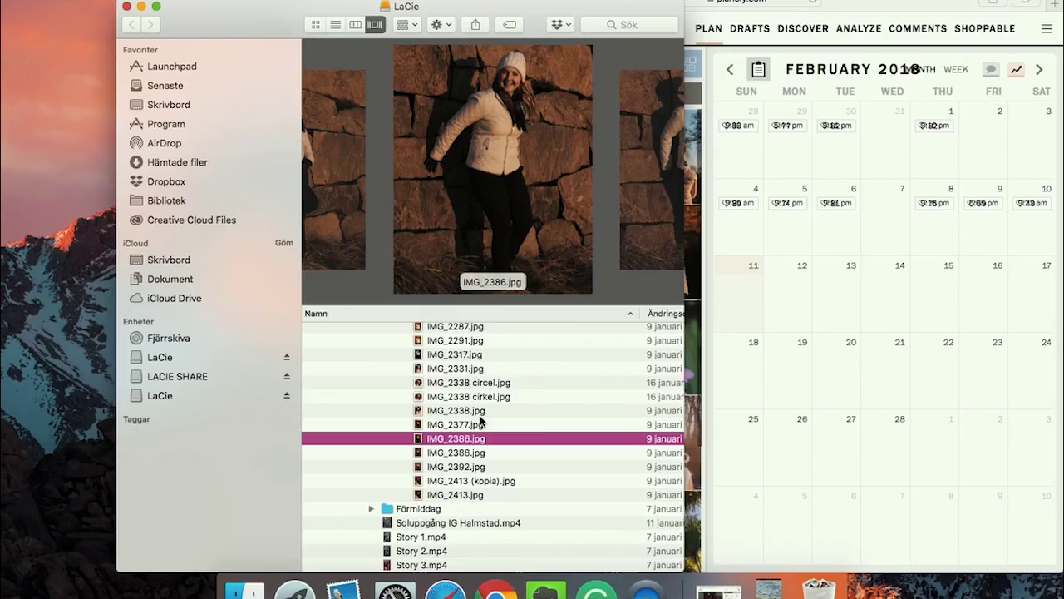
{"action": "left_click_drag", "start_coordinate": [477, 434], "coordinate": [713, 361]}
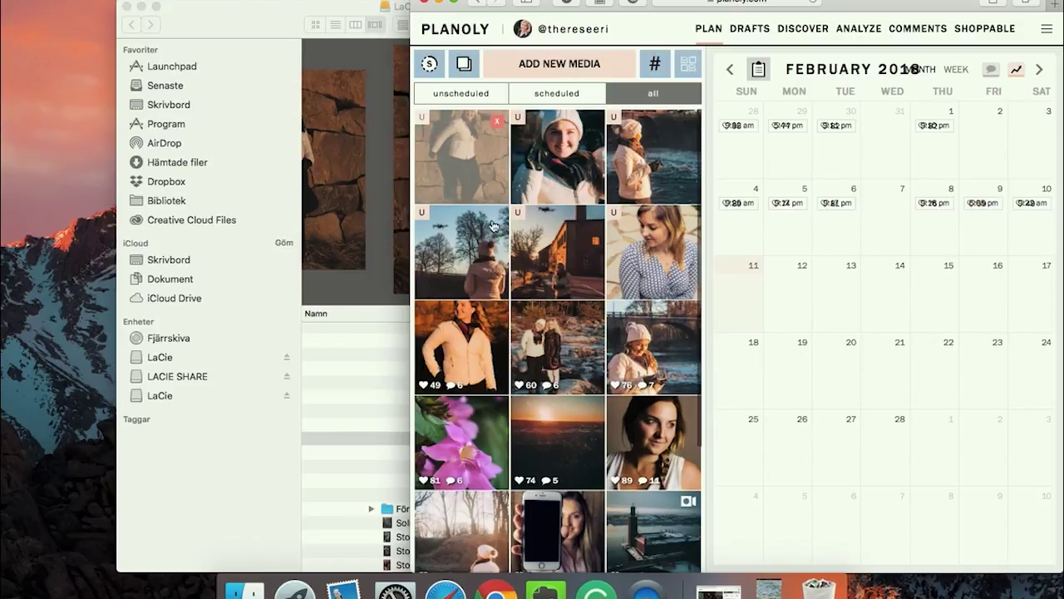
- Maximise the browser and move the patterned-top photo to the start of the second grid row
{"action": "left_click", "coordinate": [445, 4]}
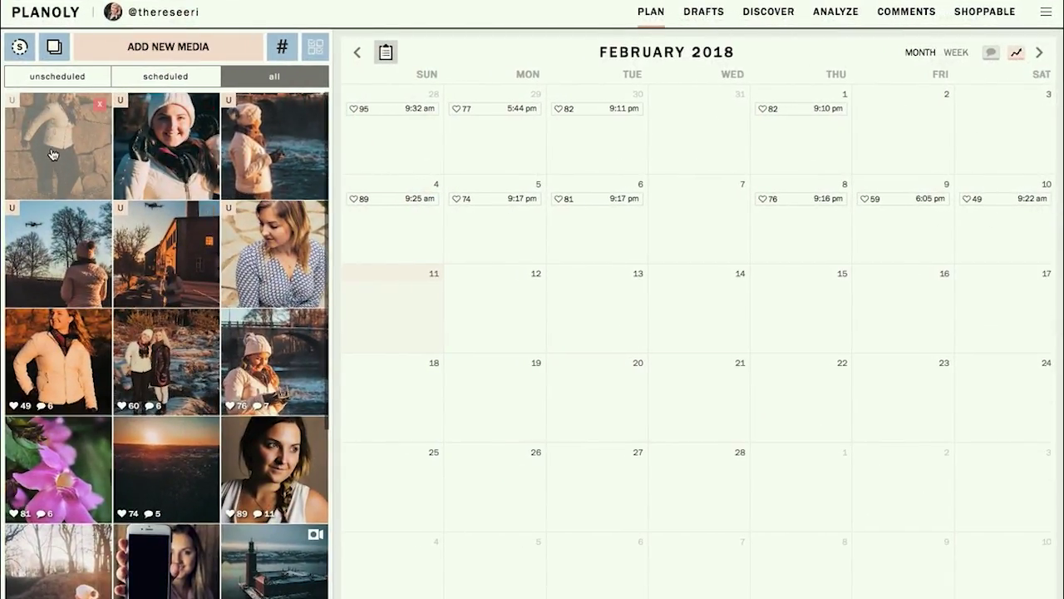
{"action": "left_click", "coordinate": [165, 264]}
{"action": "left_click_drag", "start_coordinate": [165, 264], "coordinate": [175, 208]}
{"action": "left_click_drag", "start_coordinate": [176, 284], "coordinate": [86, 283]}
{"action": "left_click_drag", "start_coordinate": [237, 258], "coordinate": [10, 253]}
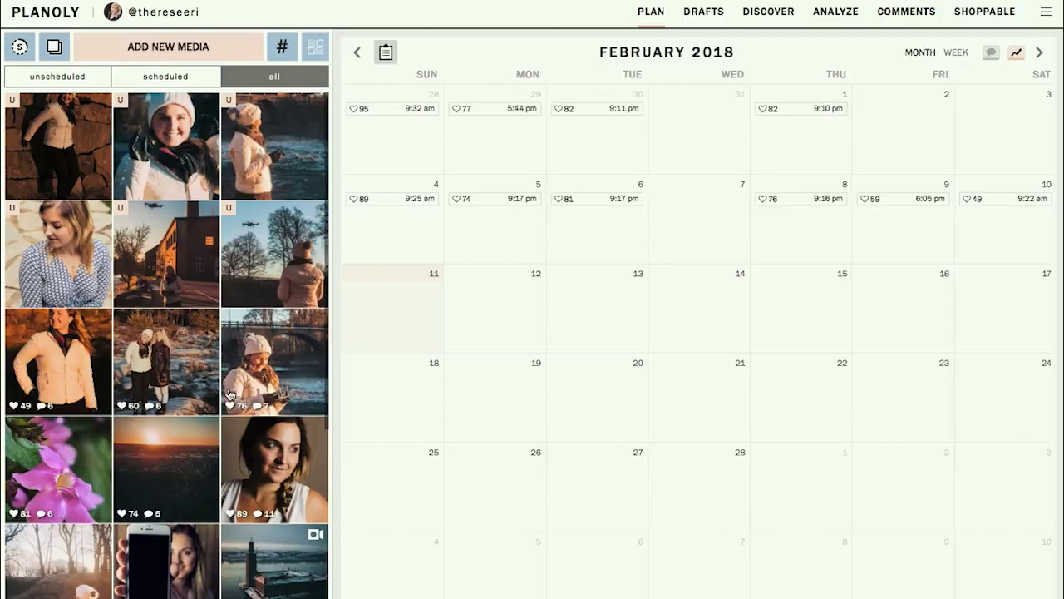
{"action": "left_click", "coordinate": [263, 284]}
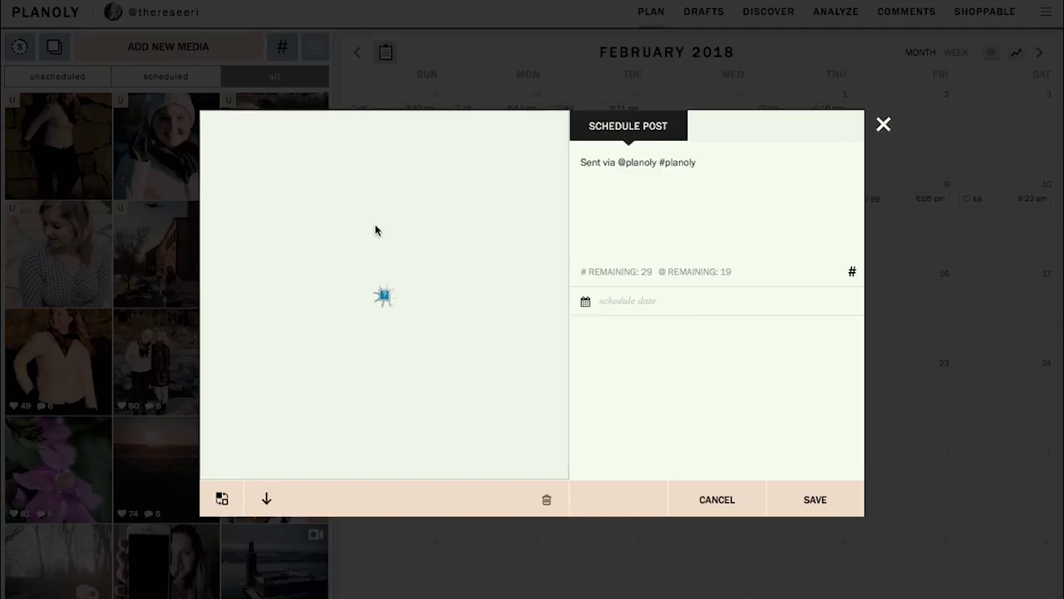
{"action": "left_click_drag", "start_coordinate": [703, 159], "coordinate": [572, 160]}
{"action": "key", "text": "BackSpace"}
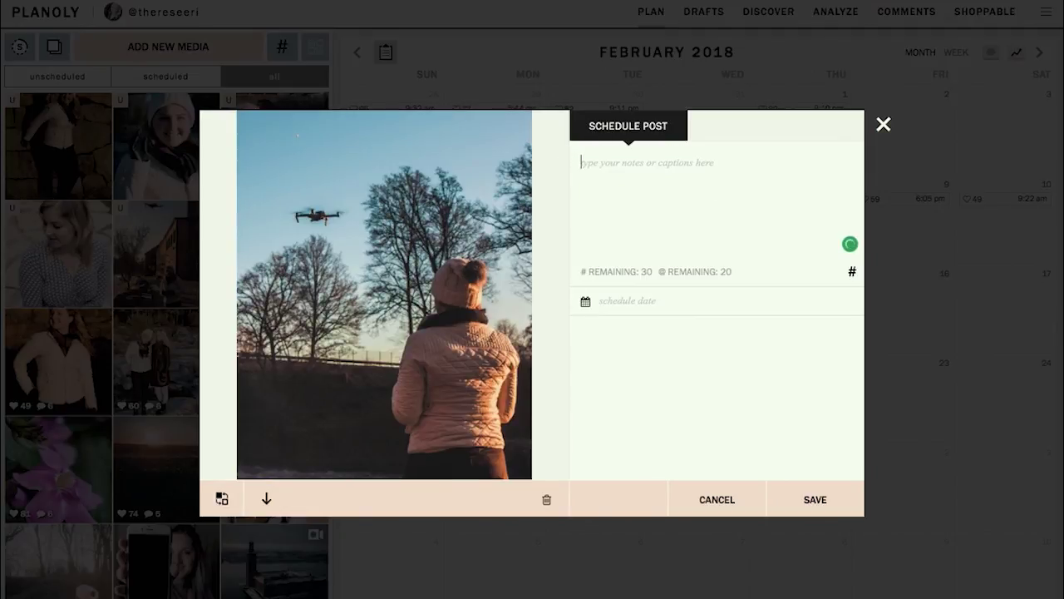
{"action": "type", "text": "Hello"}
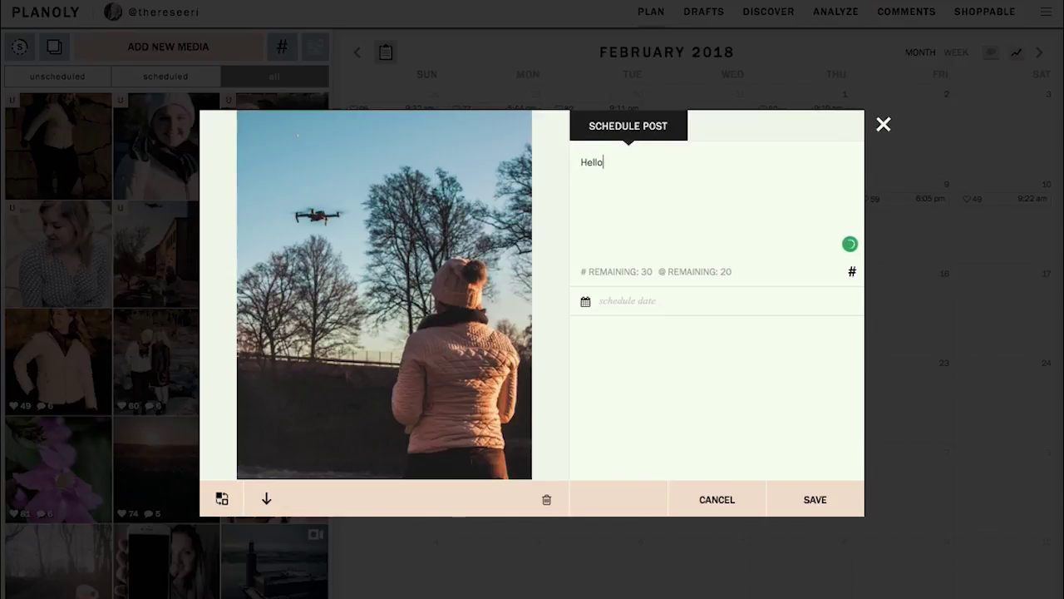
{"action": "type", "text": " I'm"}
{"action": "type", "text": "flying"}
- Add cherry blossom and sparkles in Emoji Keyboard Online and copy both emojis
{"action": "left_click", "coordinate": [752, 6]}
{"action": "scroll", "coordinate": [208, 512], "scroll_direction": "up", "scroll_amount": 3}
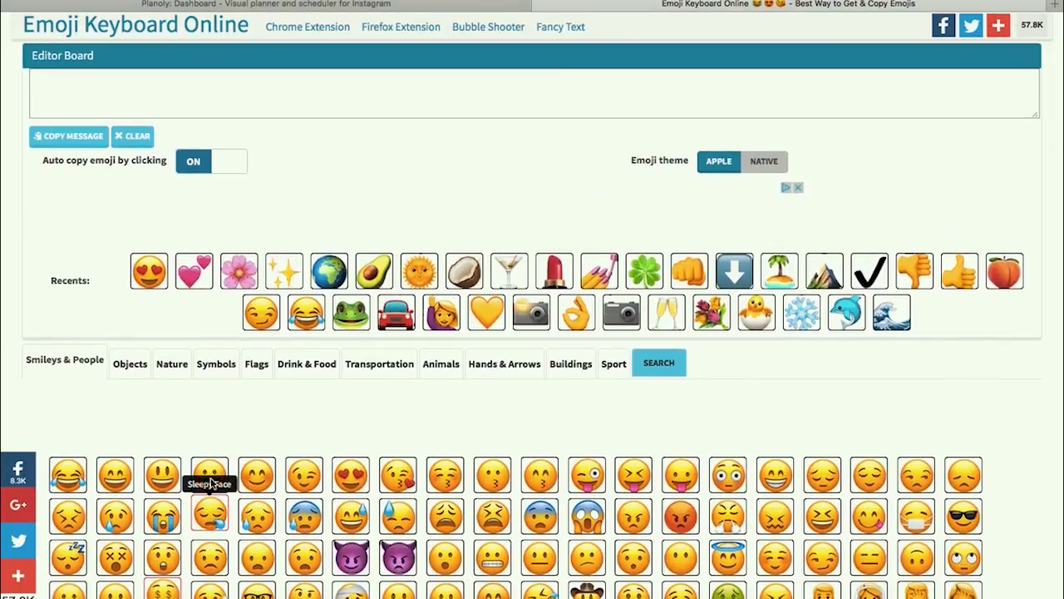
{"action": "left_click", "coordinate": [239, 266]}
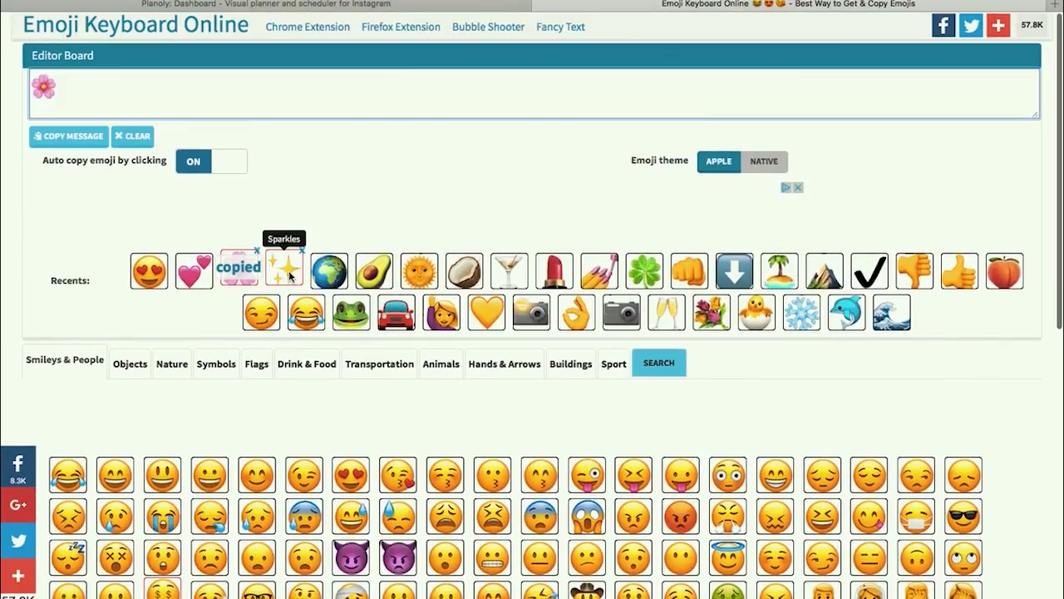
{"action": "left_click", "coordinate": [288, 274]}
{"action": "left_click", "coordinate": [83, 93]}
{"action": "left_click", "coordinate": [83, 90]}
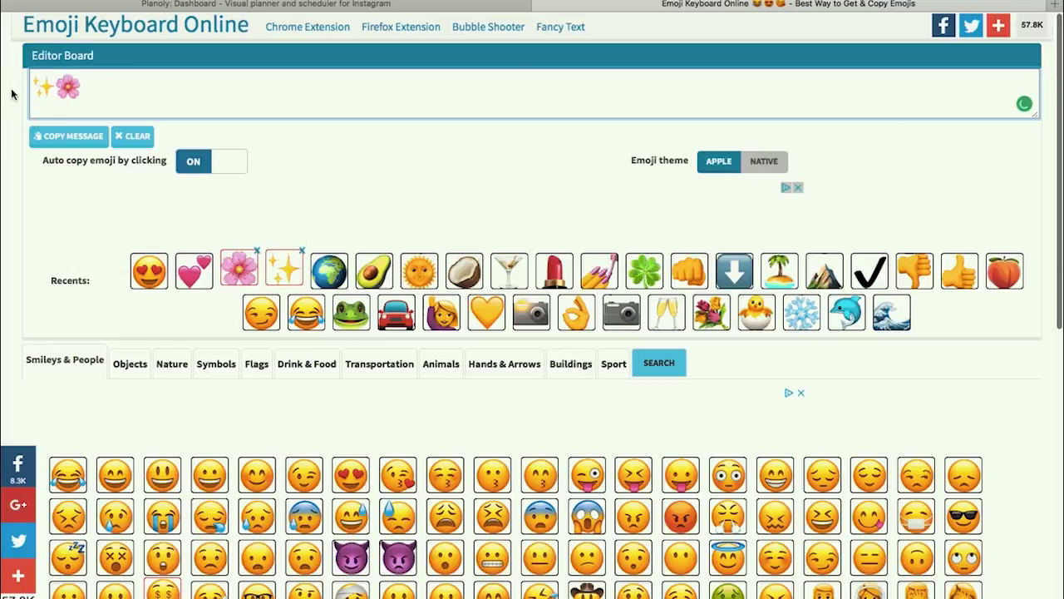
{"action": "left_click", "coordinate": [94, 87]}
{"action": "left_click_drag", "start_coordinate": [94, 86], "coordinate": [22, 92]}
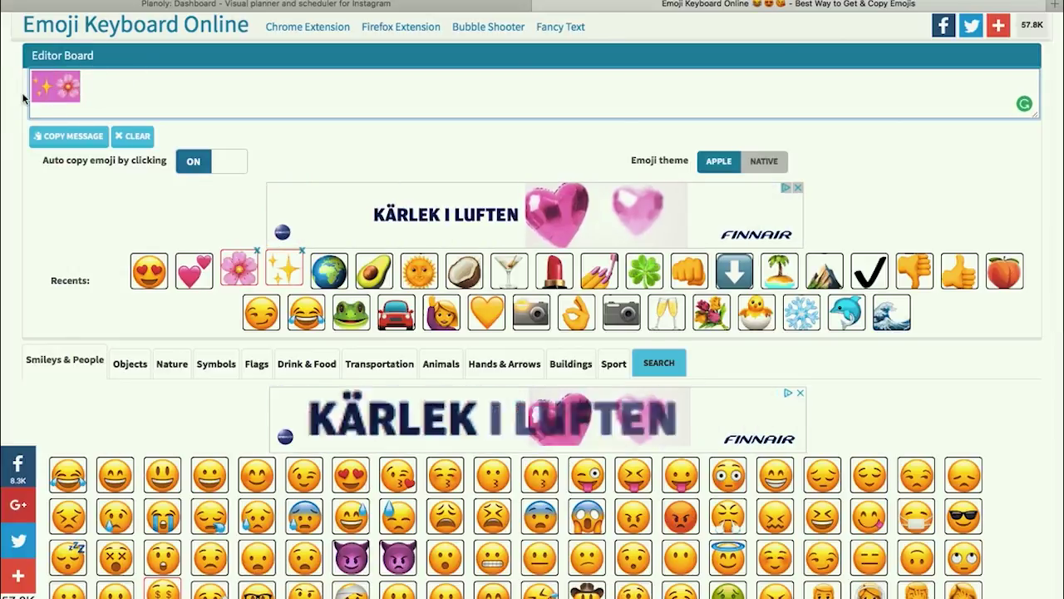
{"action": "key", "text": "ctrl+shift+Tab"}
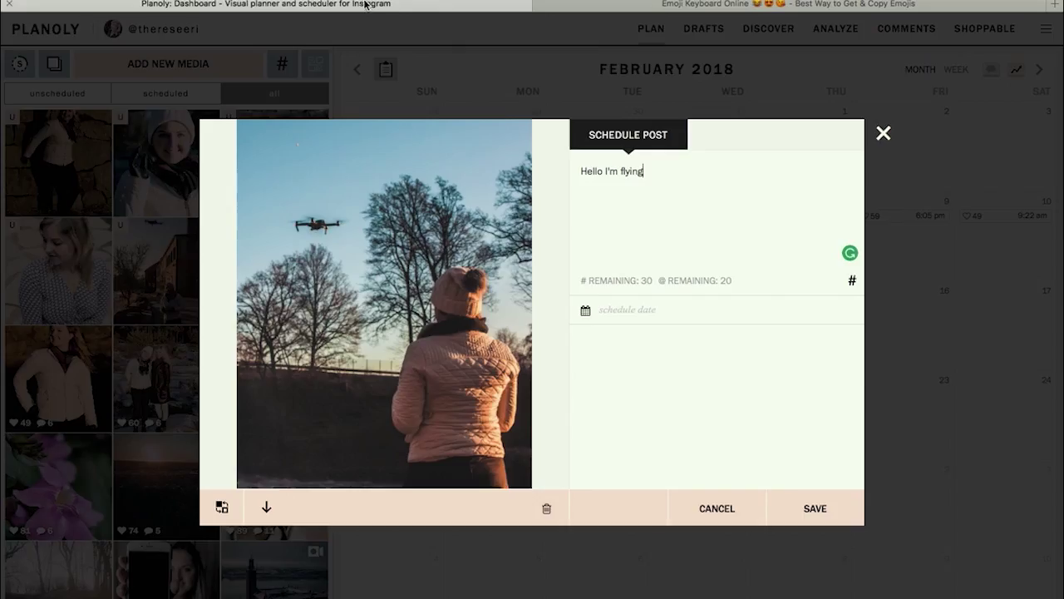
- Paste the emojis after 'Hello I'm flying', then add '.' and a new line
{"action": "left_click", "coordinate": [617, 160]}
{"action": "key", "text": "ctrl+v"}
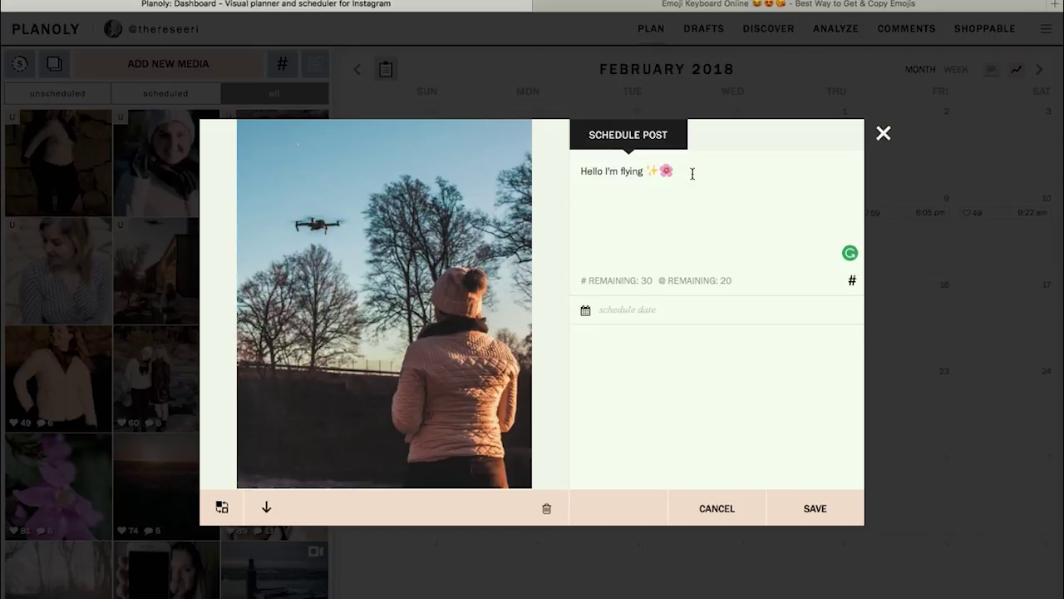
{"action": "type", "text": "."}
{"action": "key", "text": "Return"}
- Add the #drone and #sweden hashtags to the caption
{"action": "type", "text": "#drone #sweden"}
{"action": "key", "text": "BackSpace"}
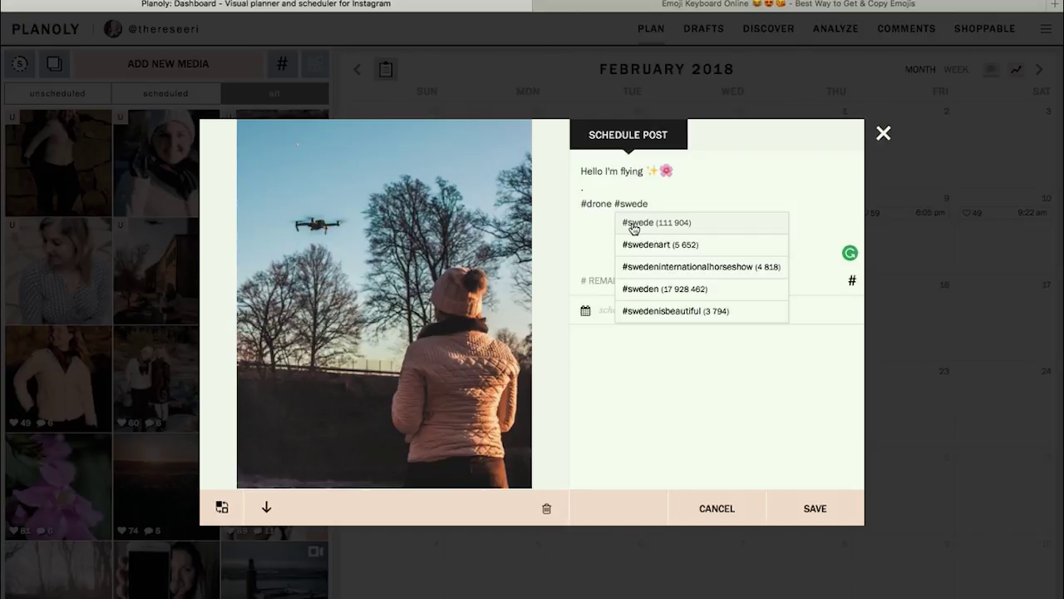
{"action": "left_click", "coordinate": [636, 289]}
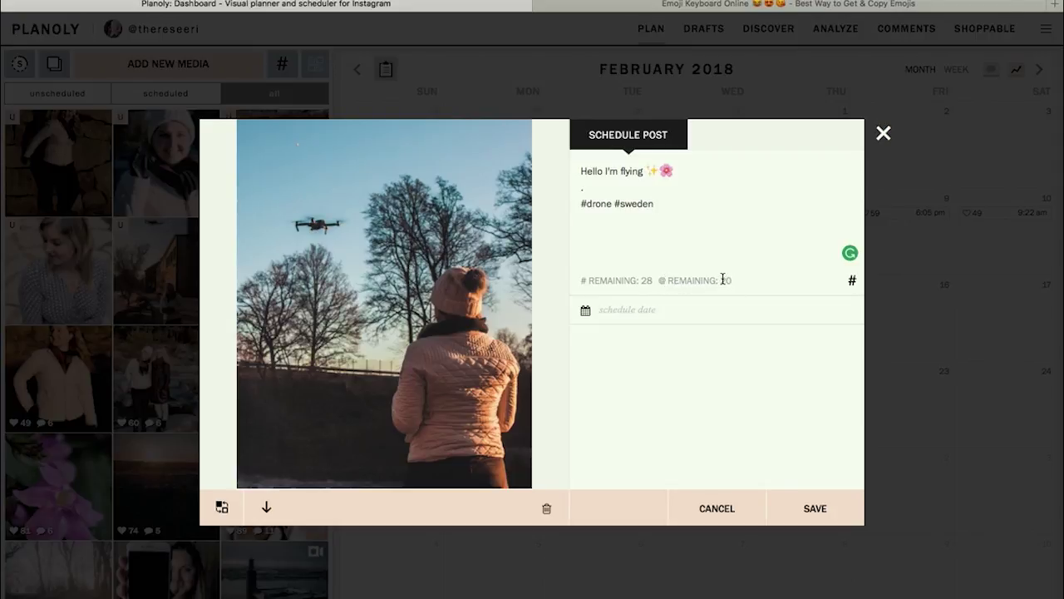
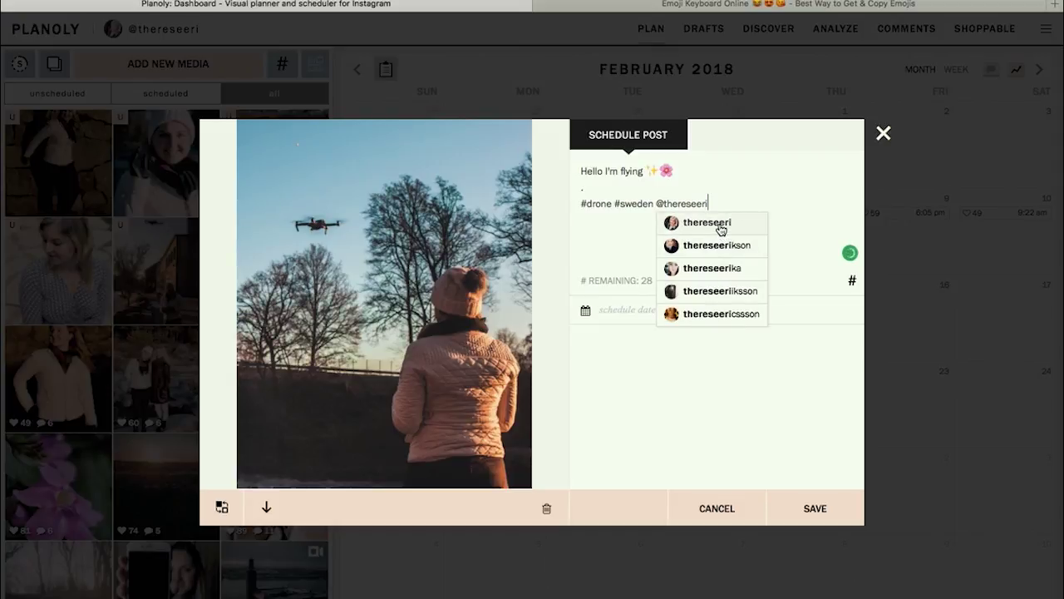
- Mention the account handle in the caption, choosing it from the suggestions
{"action": "left_click", "coordinate": [721, 230]}
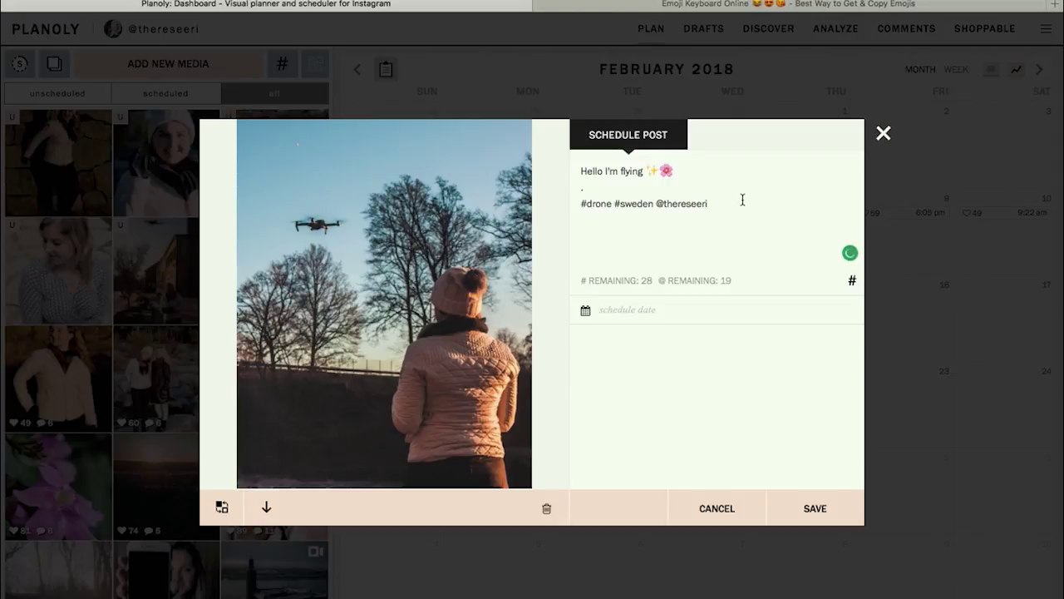
{"action": "left_click", "coordinate": [611, 309]}
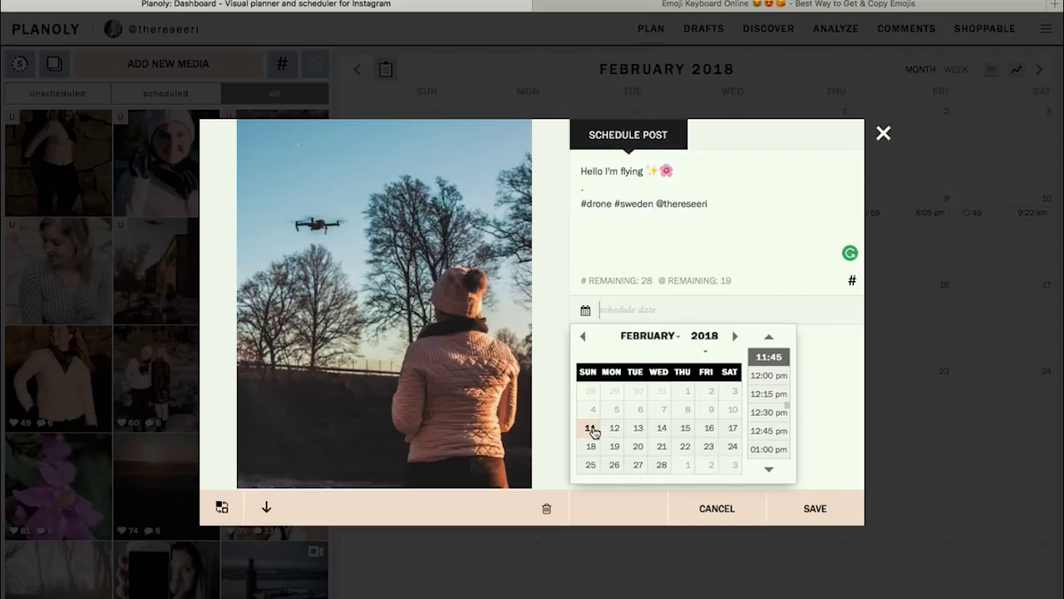
- Set the post date to February 11, 2018 at 12:00 pm and save it
{"action": "left_click", "coordinate": [591, 429]}
{"action": "left_click", "coordinate": [770, 471]}
{"action": "left_click", "coordinate": [765, 365]}
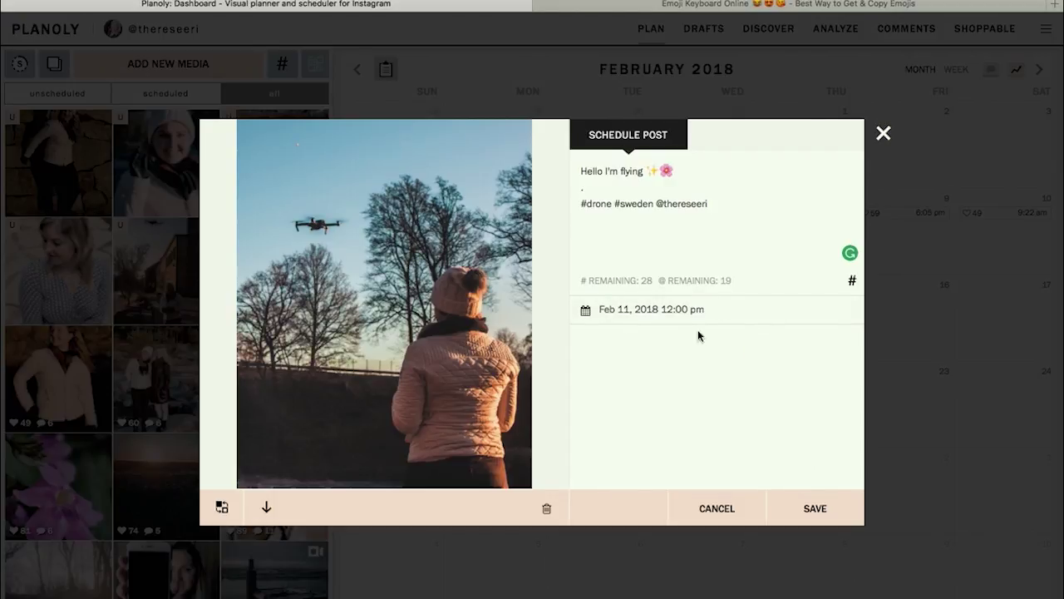
{"action": "left_click", "coordinate": [816, 510]}
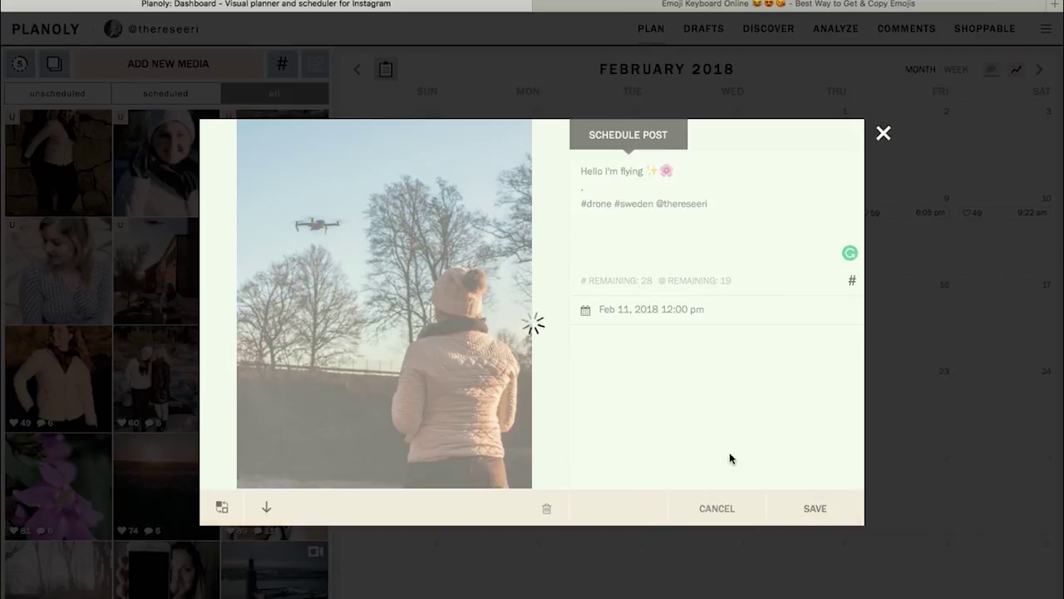